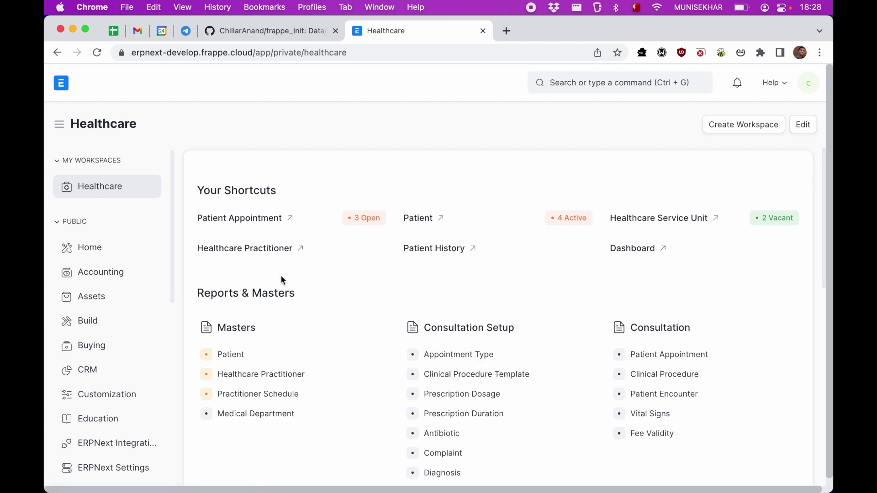
- Create an active male healthcare practitioner with the doctor's first name and save it
click(249, 258)
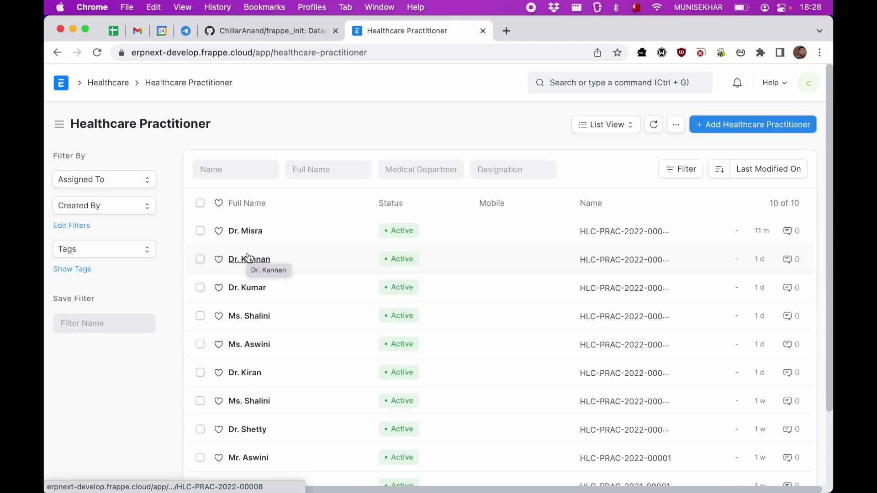
click(763, 125)
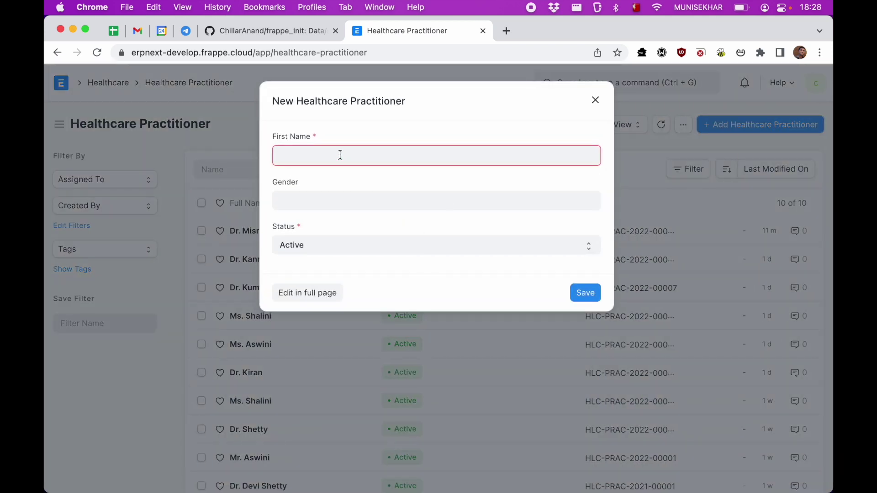
text(Dr. Mo)
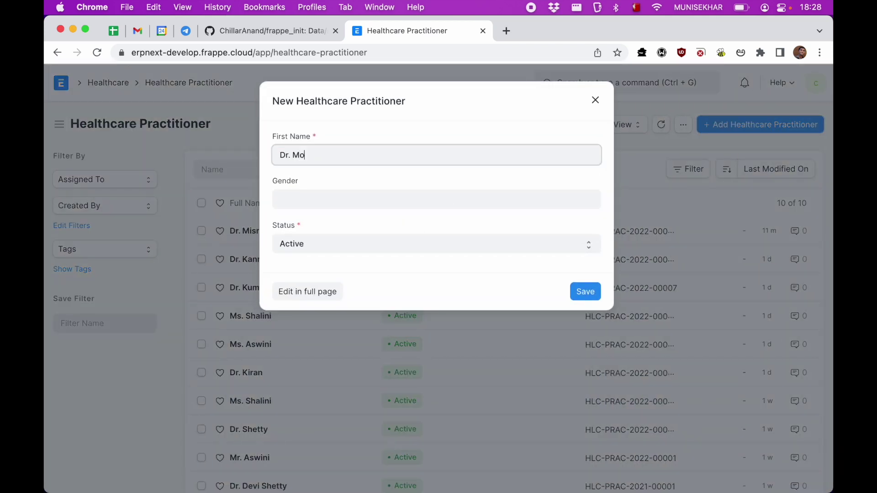
text(han)
click(490, 193)
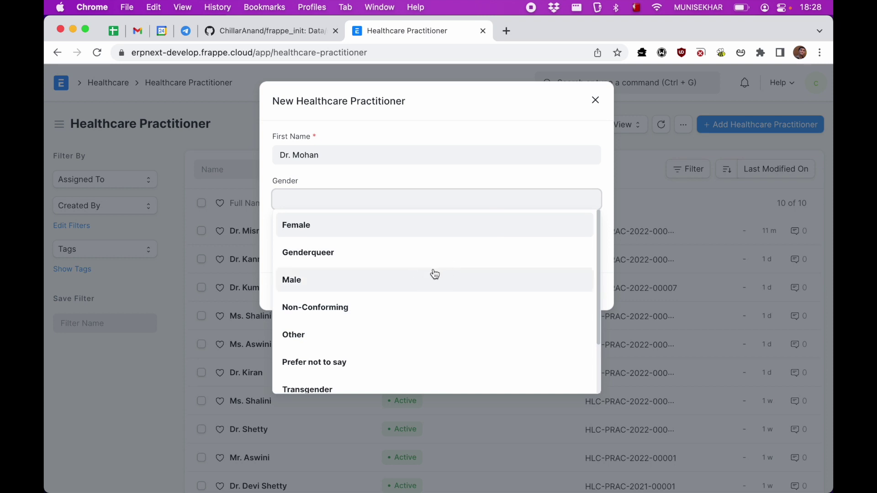
click(435, 280)
click(586, 290)
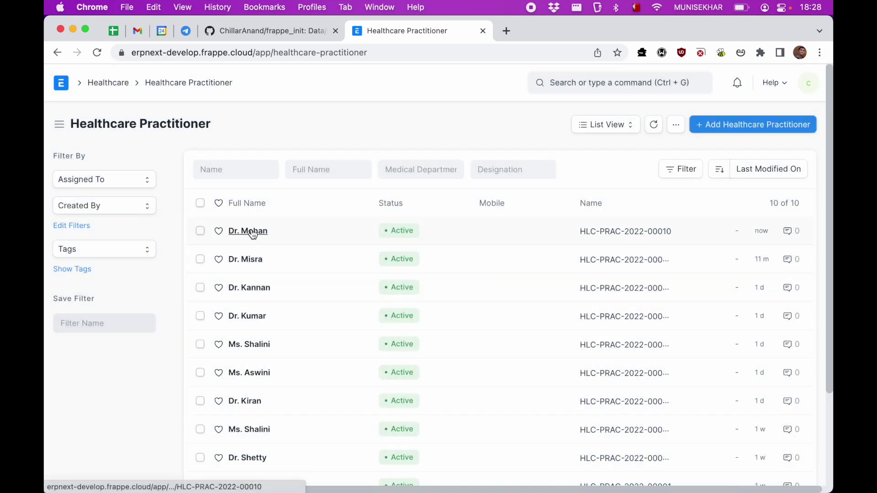
- Open the new practitioner's record and set its medical department to Cardiology
click(252, 233)
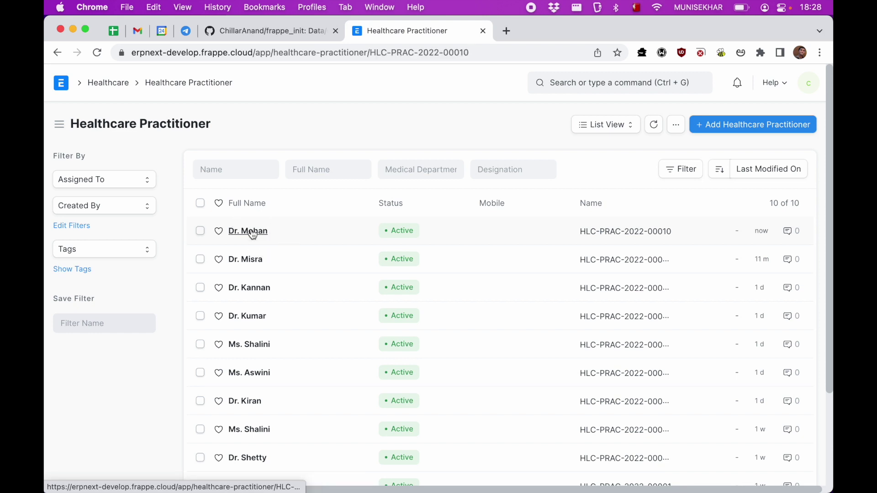
scroll(325, 309, down, 8)
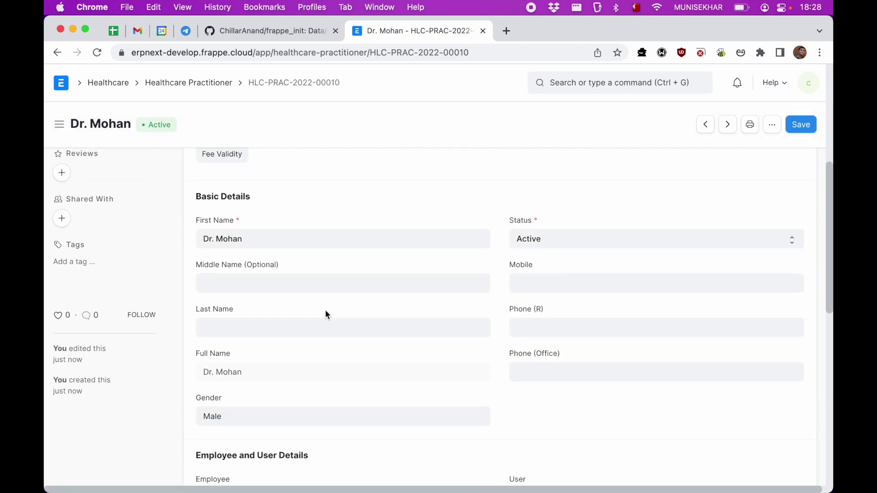
scroll(325, 310, down, 3)
click(242, 329)
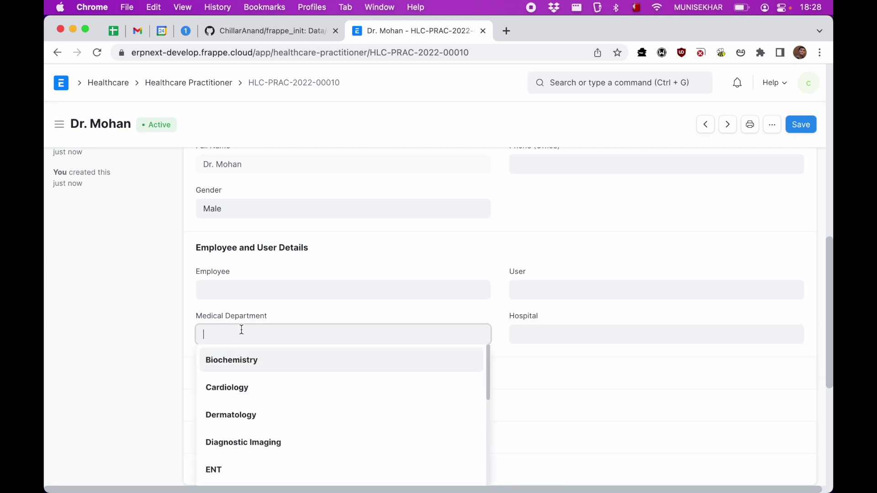
click(247, 388)
- Add a first row to the practitioner schedules and open its Schedule choices
scroll(151, 350, down, 2)
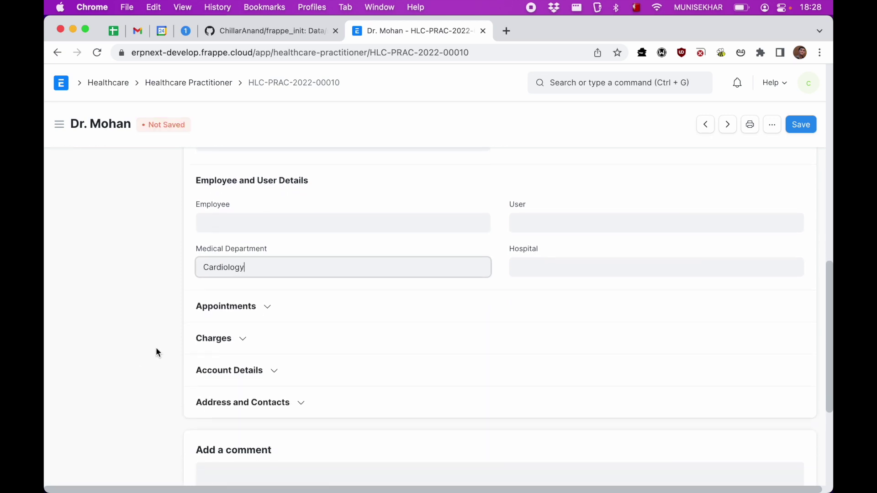
click(234, 310)
scroll(376, 321, down, 1)
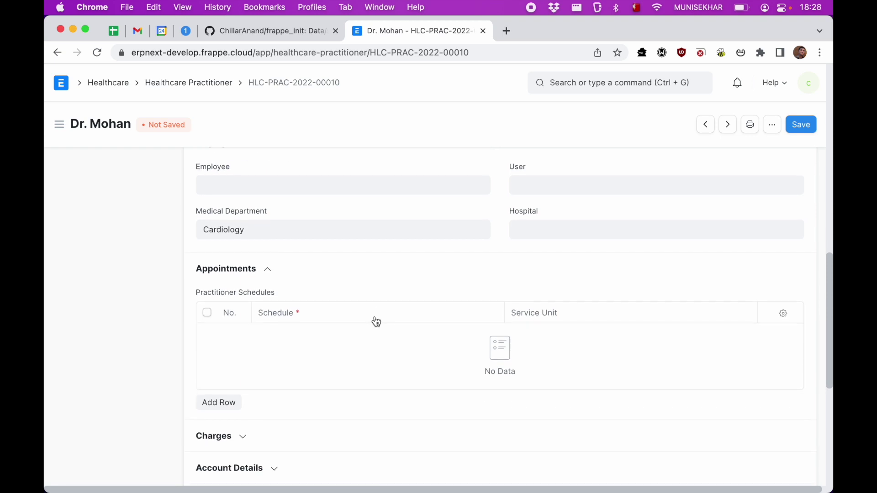
click(229, 401)
scroll(220, 397, down, 3)
click(308, 194)
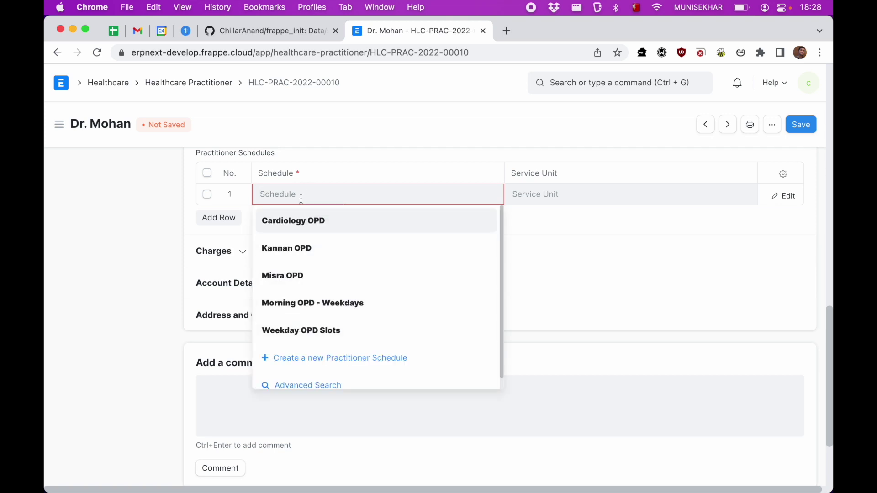
- Start a new practitioner schedule and name it as the doctor's OPD Schedule
click(321, 358)
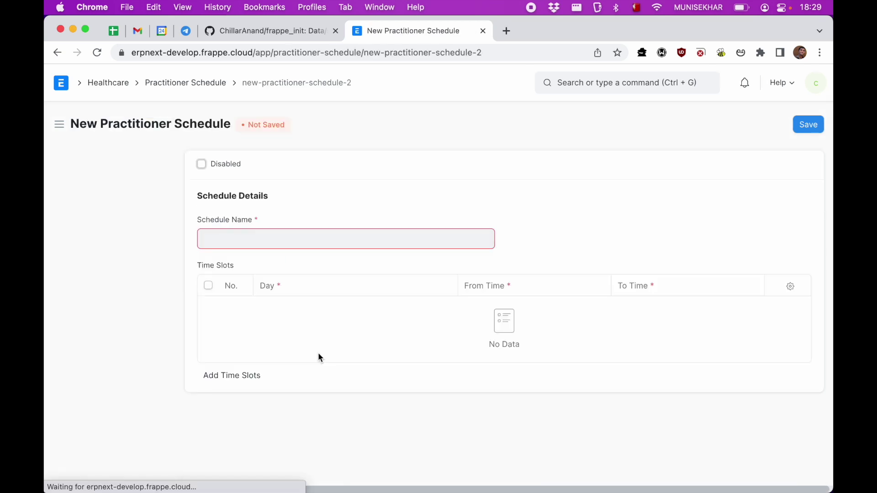
click(282, 234)
text(Mohan)
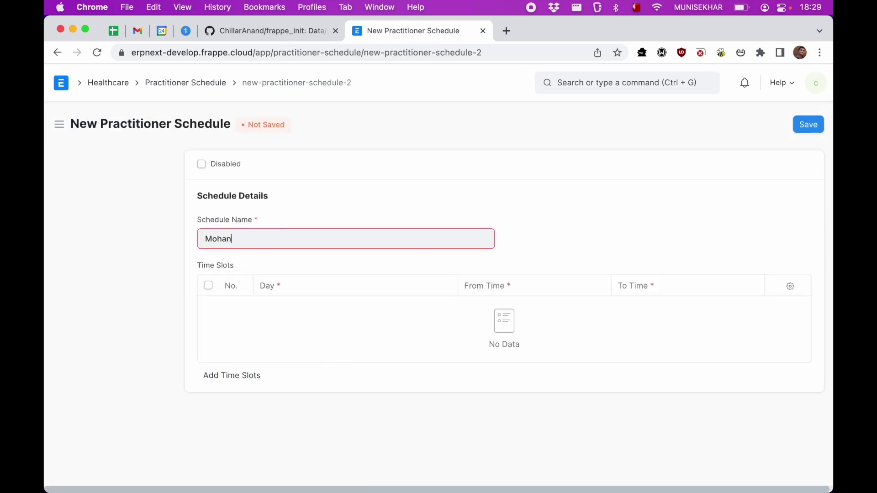
text( OPe)
key(BackSpace)
key(BackSpace)
text(p)
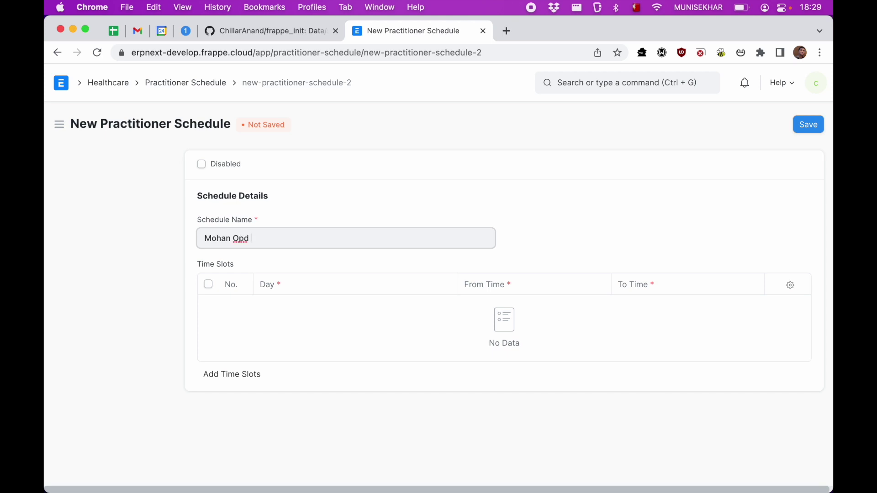
key(BackSpace)
text(PD Scheu)
key(BackSpace)
text(dule)
- Generate 15-minute time slots from 09:00 to 12:00 for Monday, Wednesday and Friday
click(245, 381)
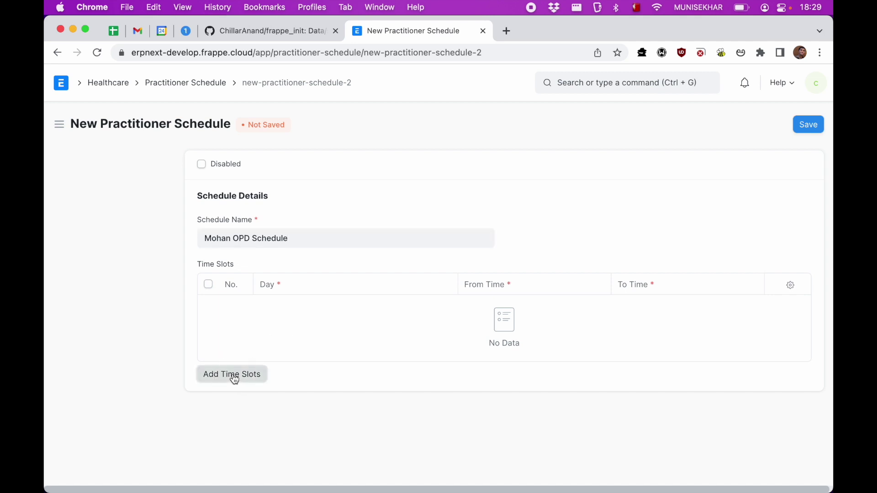
click(309, 139)
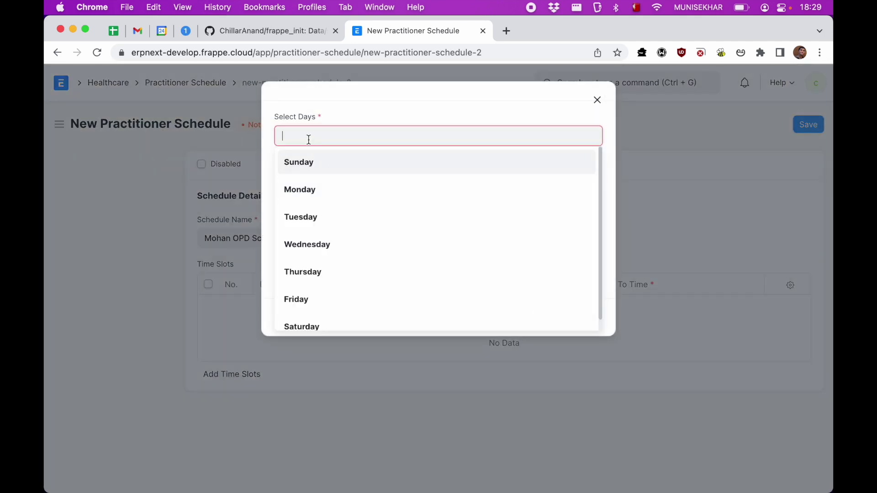
click(322, 194)
text(we)
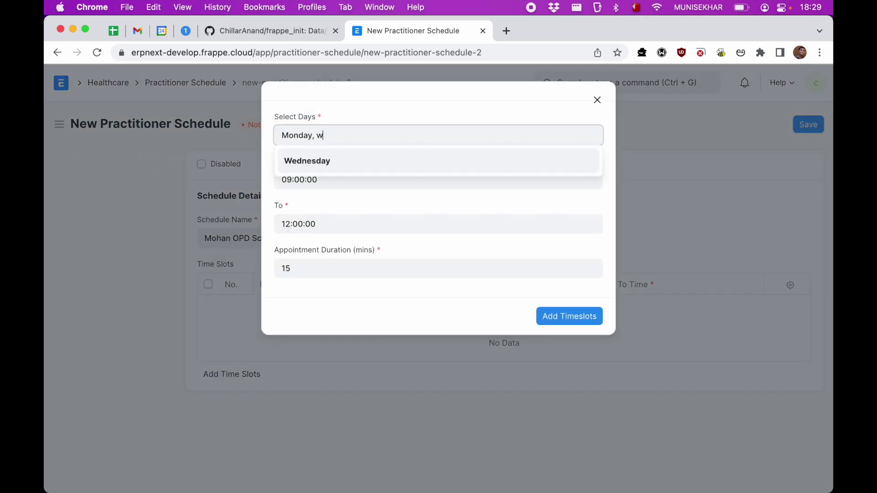
click(364, 171)
text(fr)
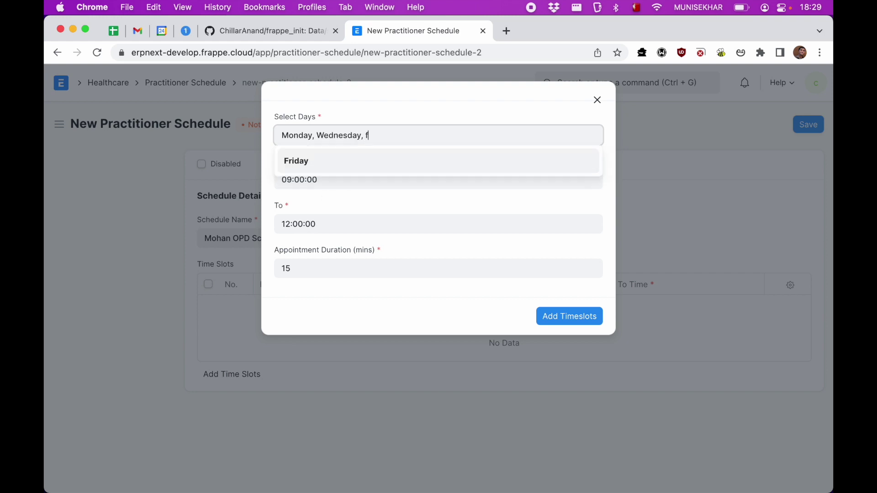
click(411, 156)
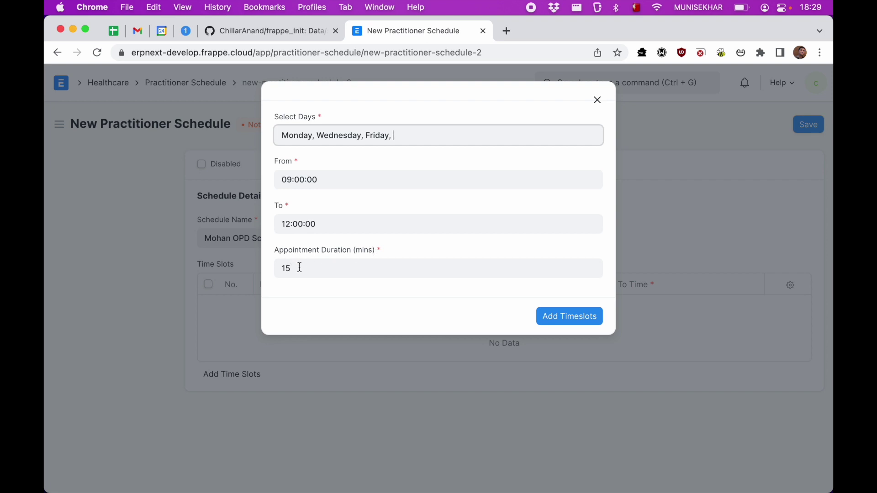
click(562, 323)
- Close the time slot dialog and save the new practitioner schedule
click(597, 99)
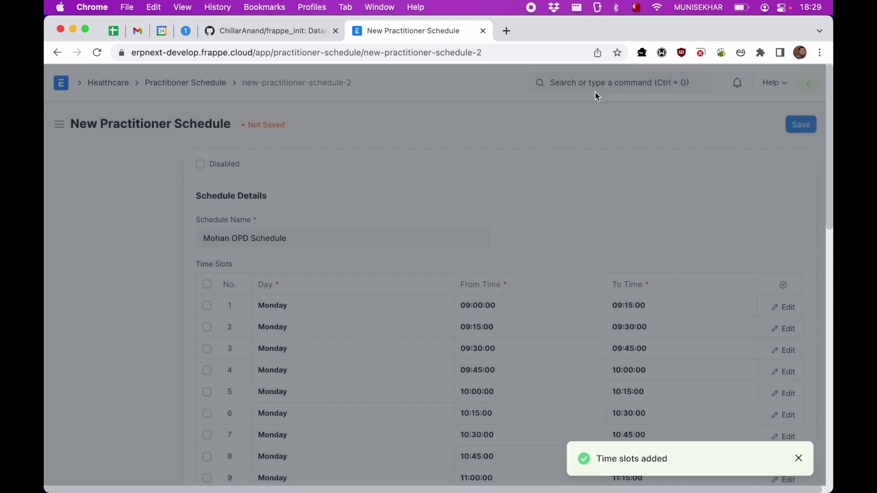
scroll(476, 387, down, 10)
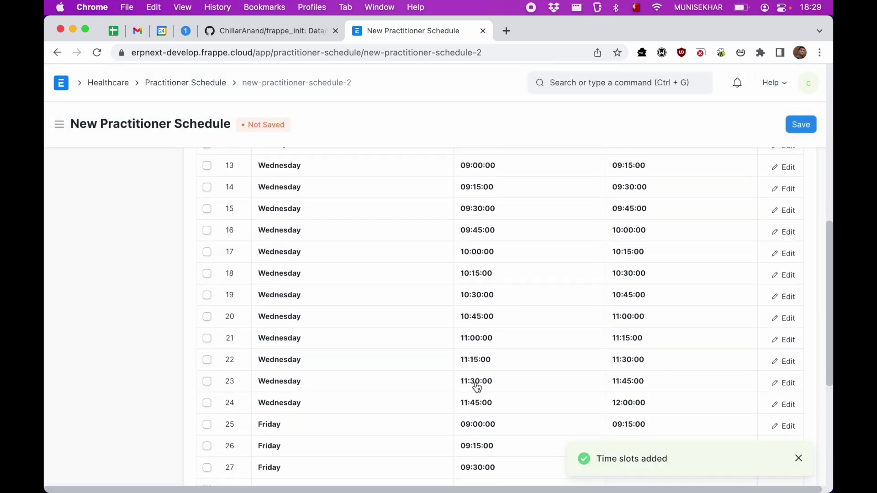
scroll(476, 387, up, 10)
click(801, 126)
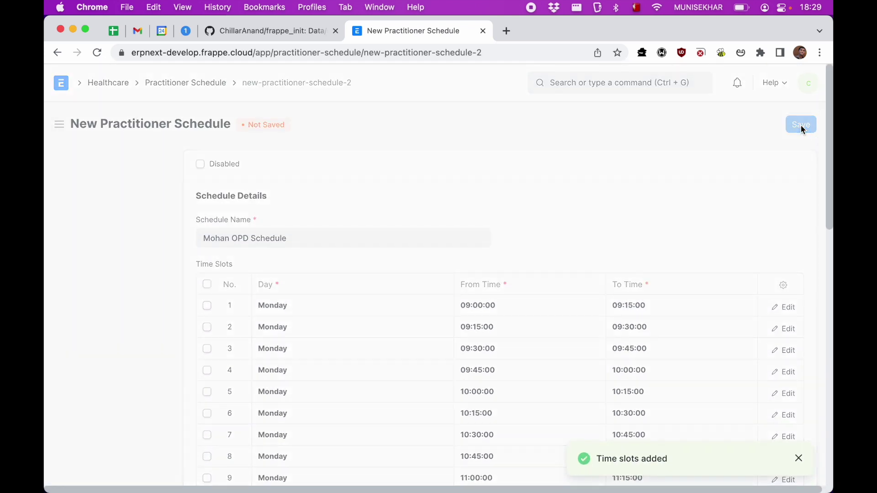
- Set the schedule row's service unit to Cardiology OPD Room - rims and save the practitioner
scroll(484, 249, up, 3)
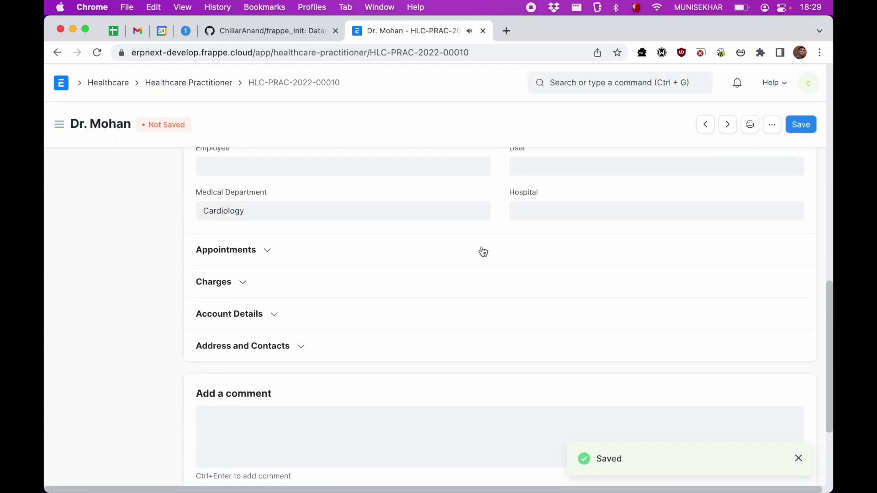
click(333, 256)
click(542, 312)
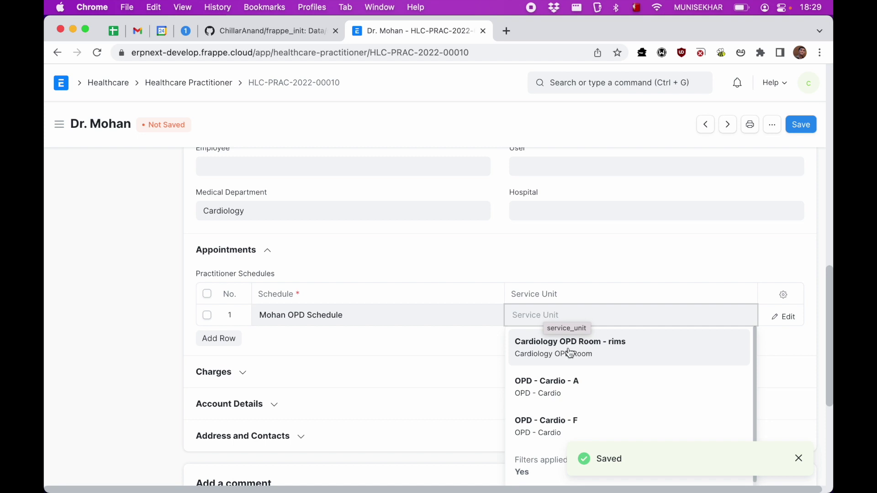
click(569, 352)
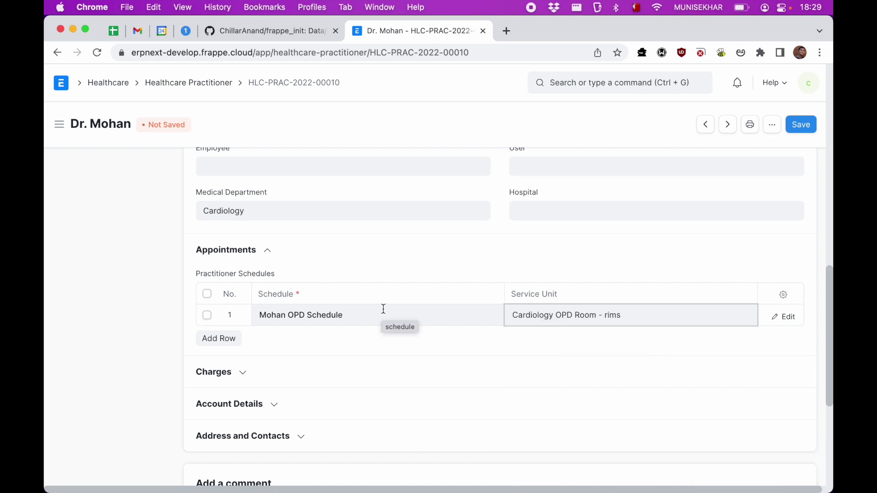
click(798, 132)
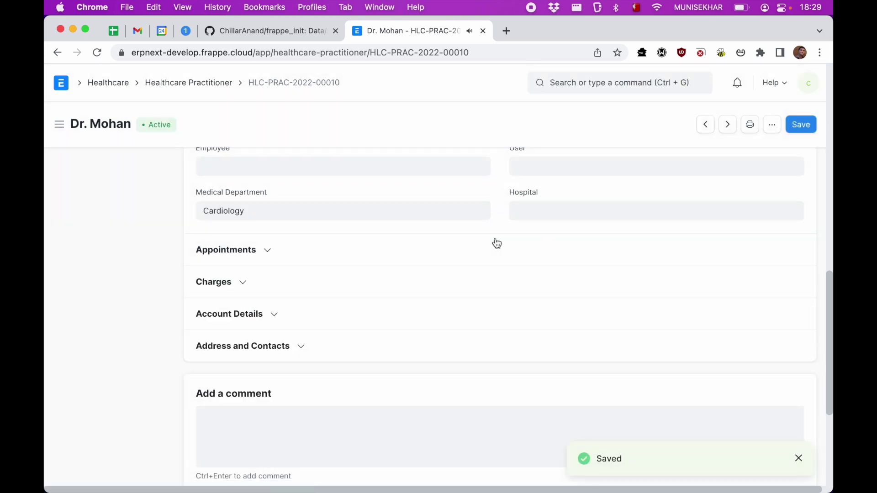
click(379, 249)
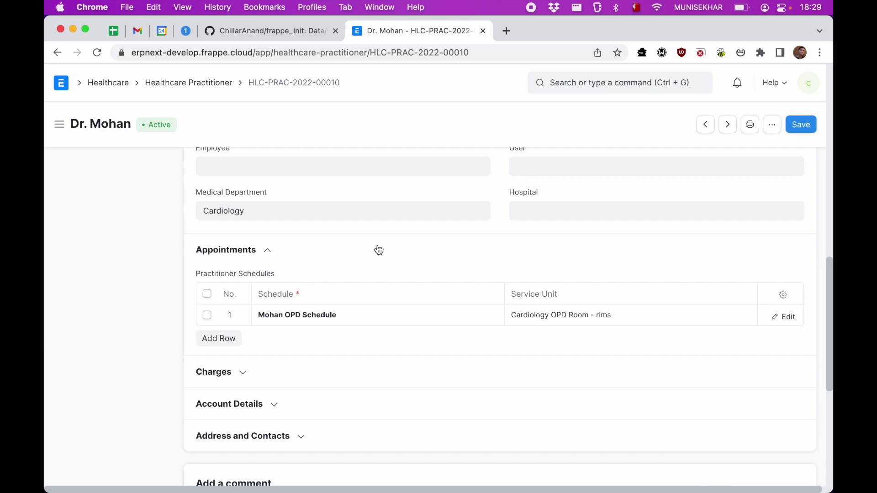
key(super+Tab)
key(super+Tab)
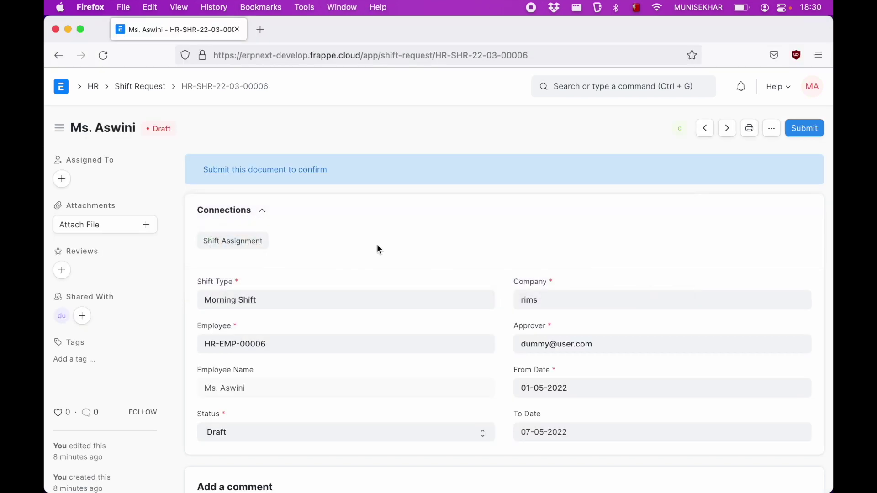
- Search for 'patient app' and start a new Patient Appointment
click(570, 83)
text(patient app)
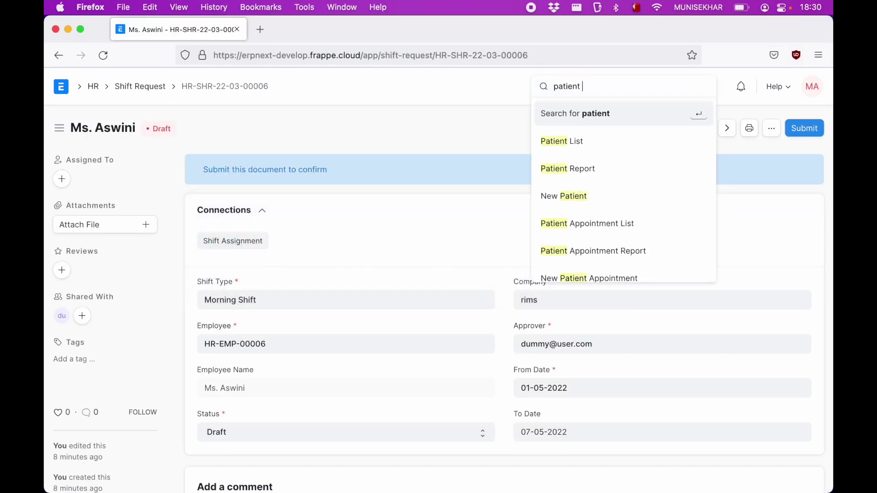
click(593, 135)
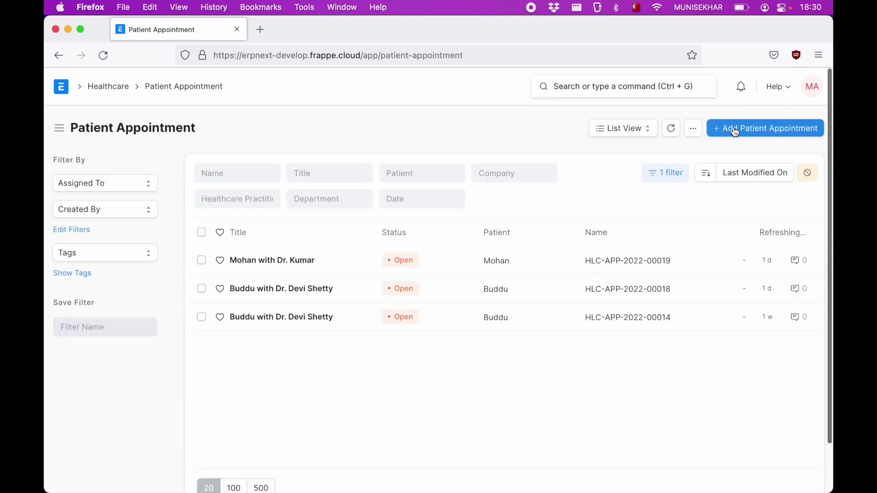
click(757, 134)
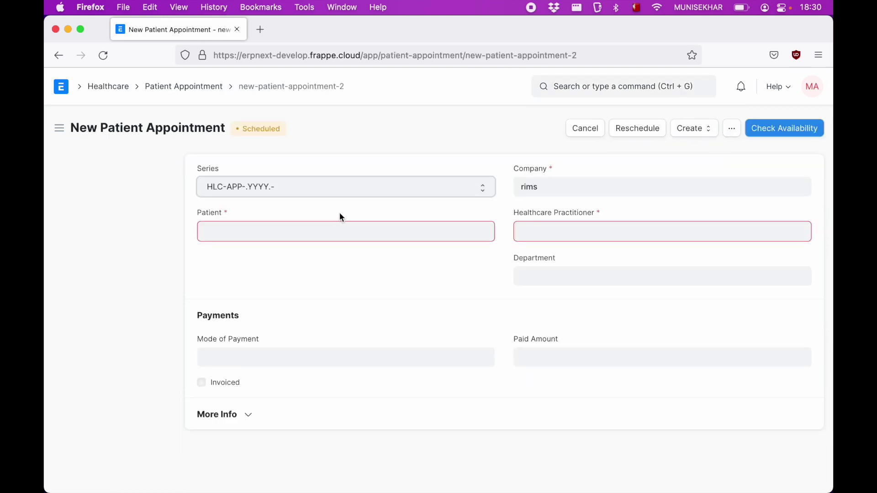
- Choose the existing patient and practitioner HLC-PRAC-2022-00010, then check availability
click(321, 225)
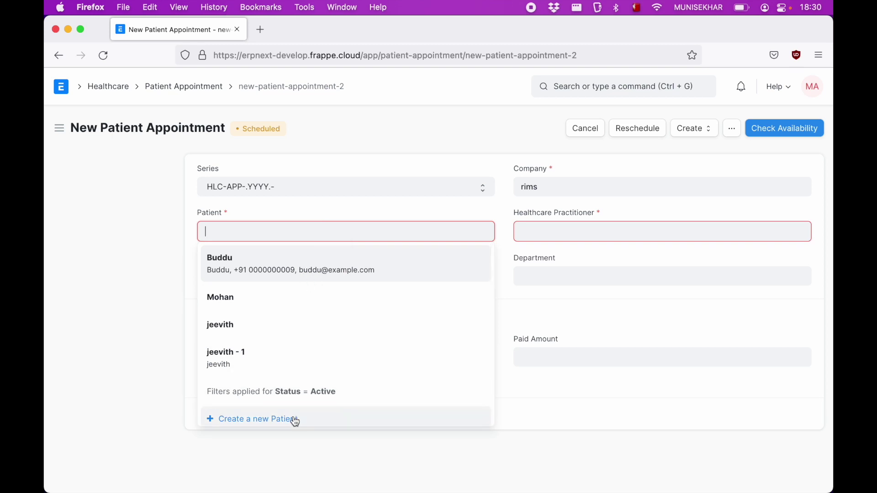
click(310, 267)
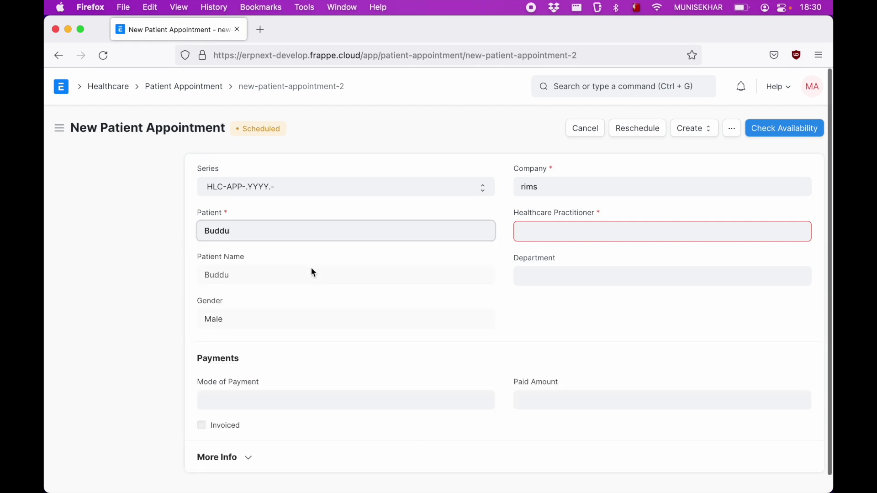
click(572, 230)
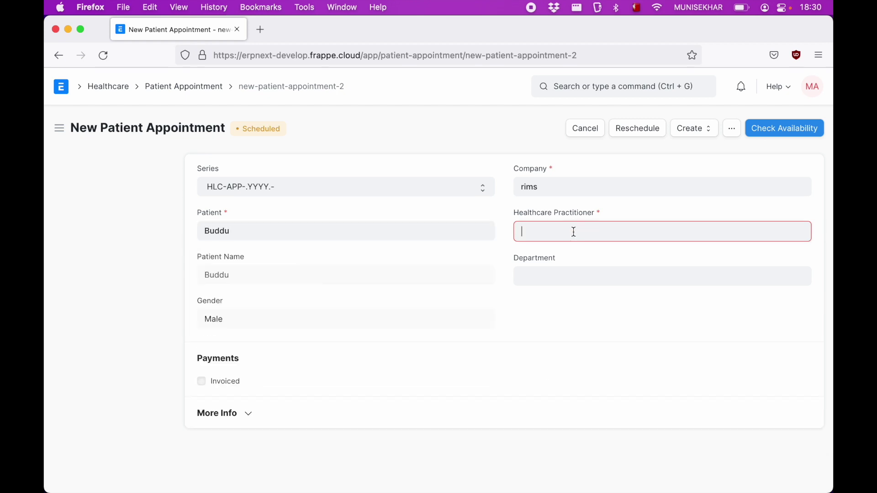
text(moh)
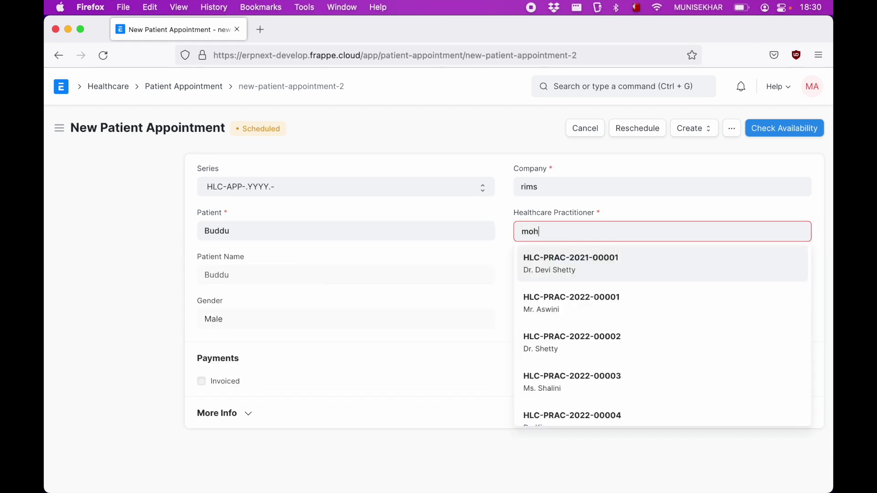
click(624, 266)
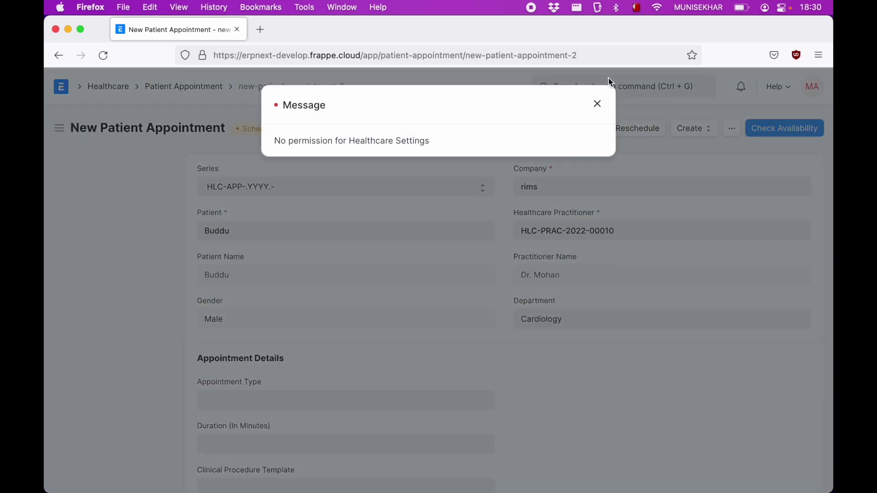
click(598, 103)
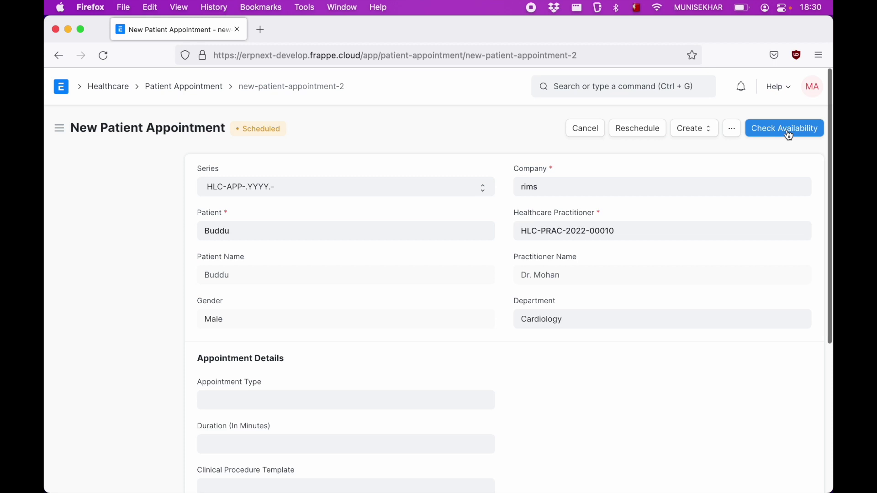
click(788, 134)
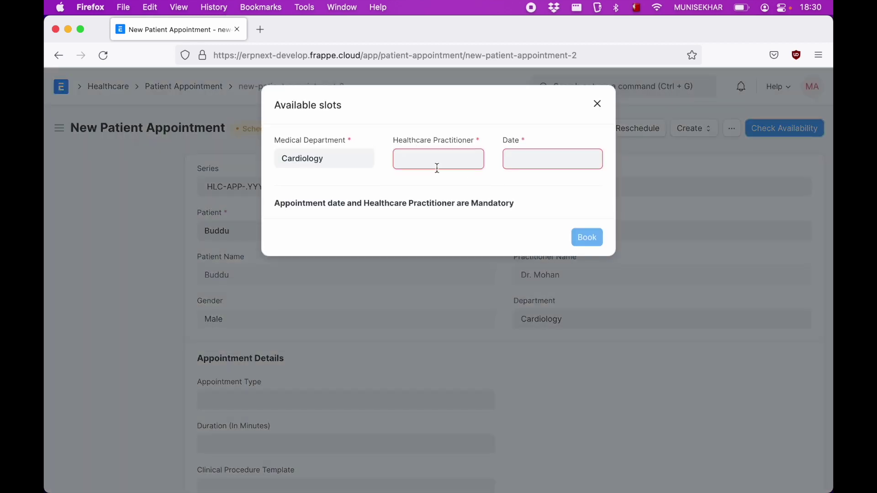
- Book the 10:15 slot on 25-03-2022 with HLC-PRAC-2022-00010 and save the appointment
click(434, 167)
text(moh)
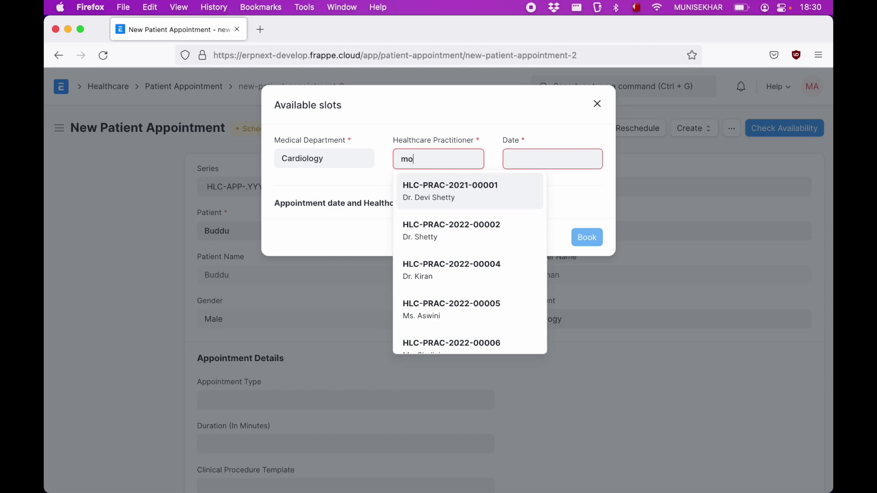
click(457, 203)
click(535, 159)
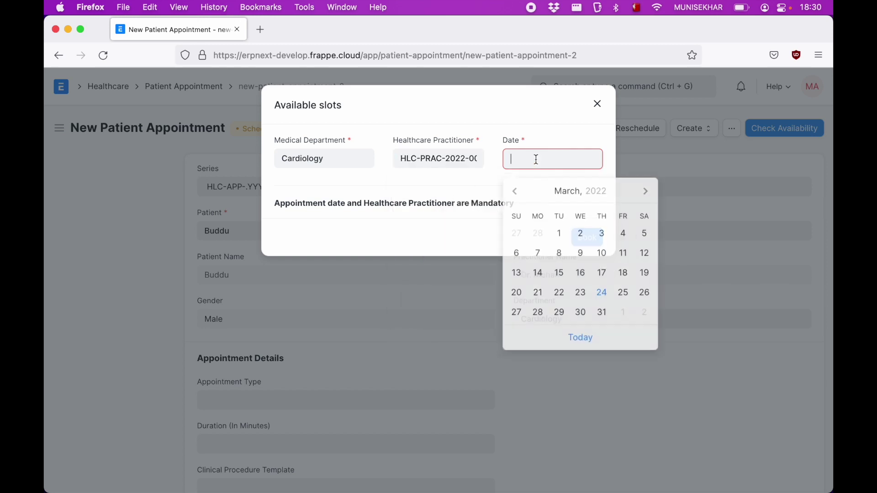
click(623, 292)
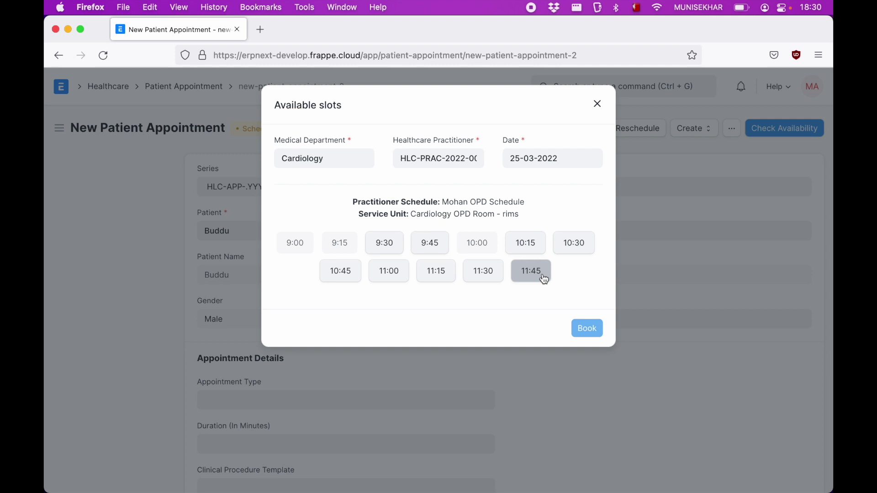
click(530, 249)
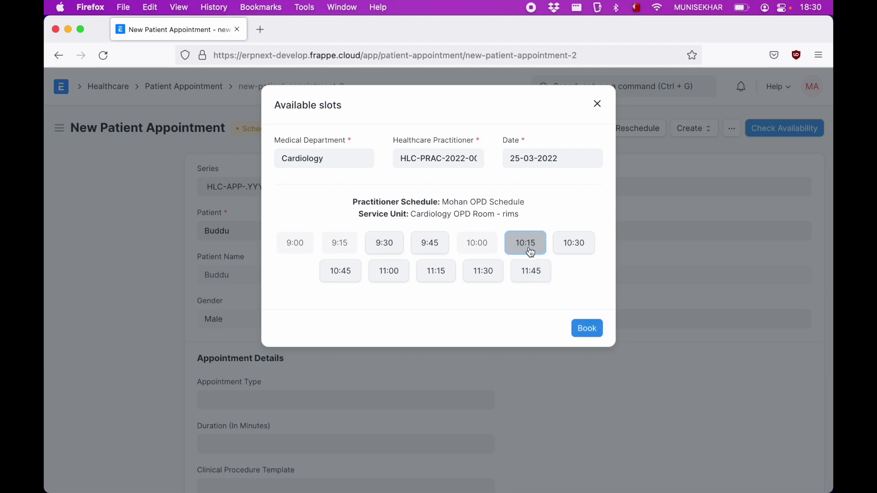
click(585, 328)
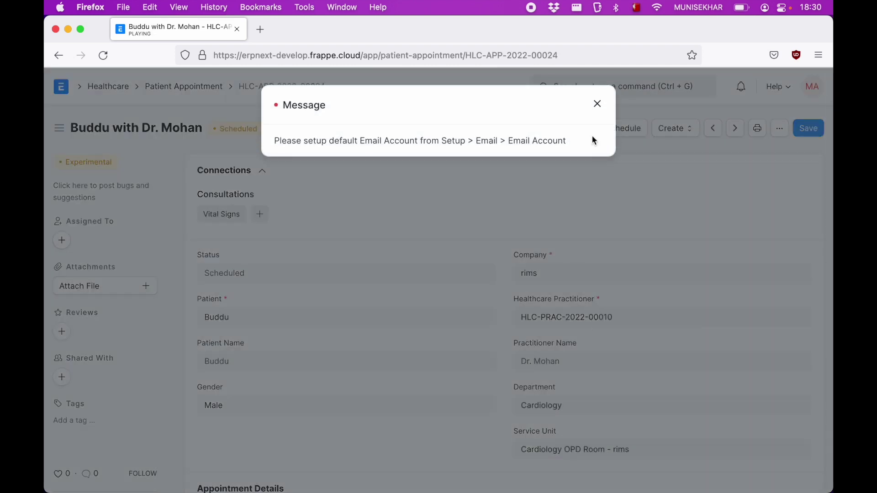
click(595, 94)
click(808, 128)
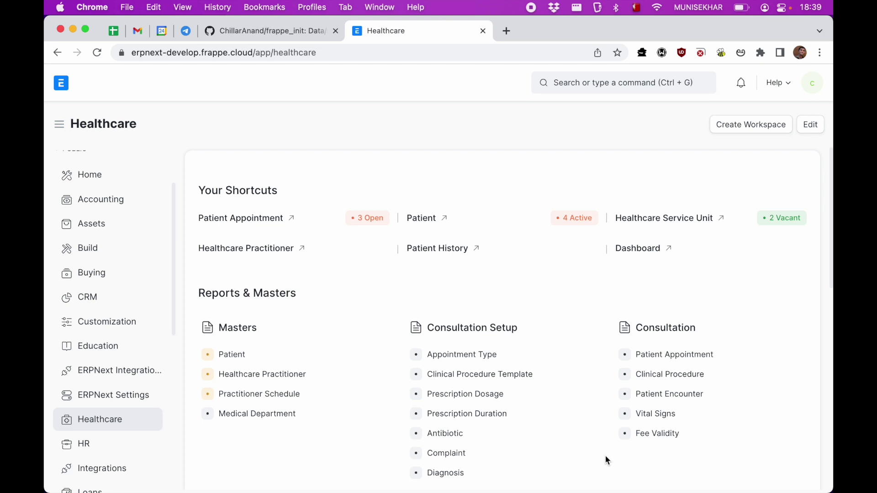
- Open the HR workspace and scroll down to its Shift Management links
click(109, 451)
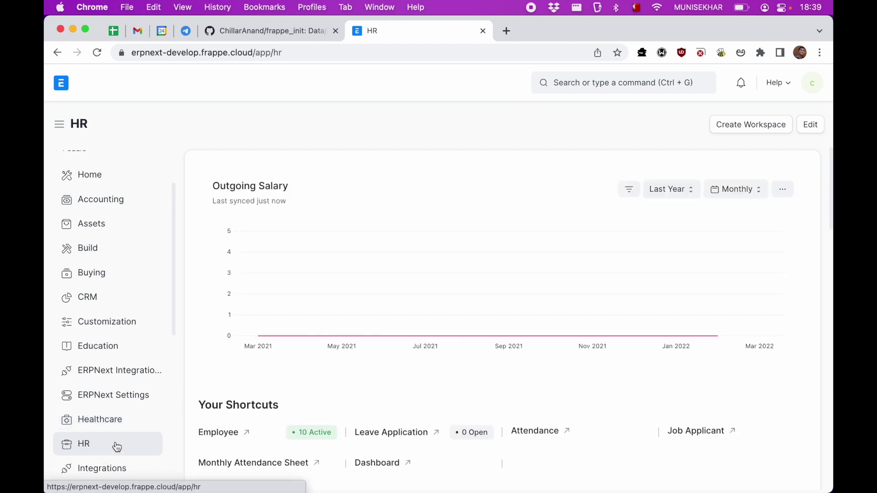
scroll(264, 402, down, 5)
scroll(263, 405, down, 5)
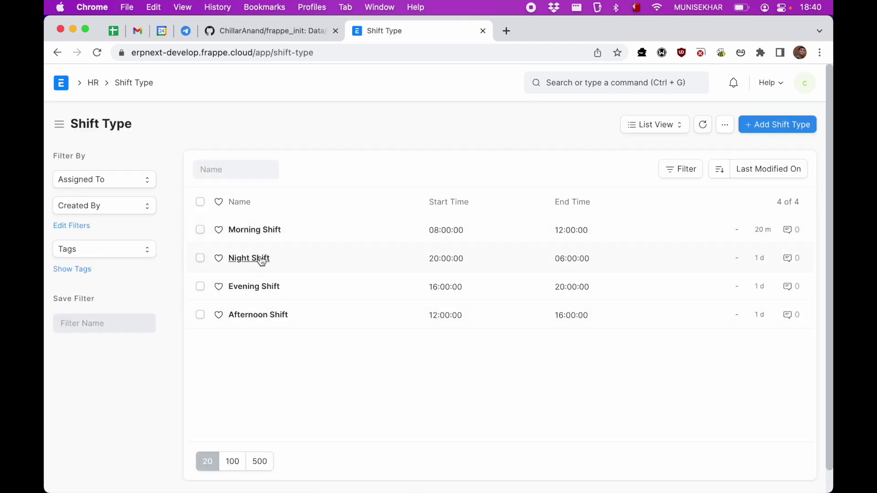
- Turn on Enable Auto Attendance for Morning Shift, save, and go back to Shift Types
click(255, 237)
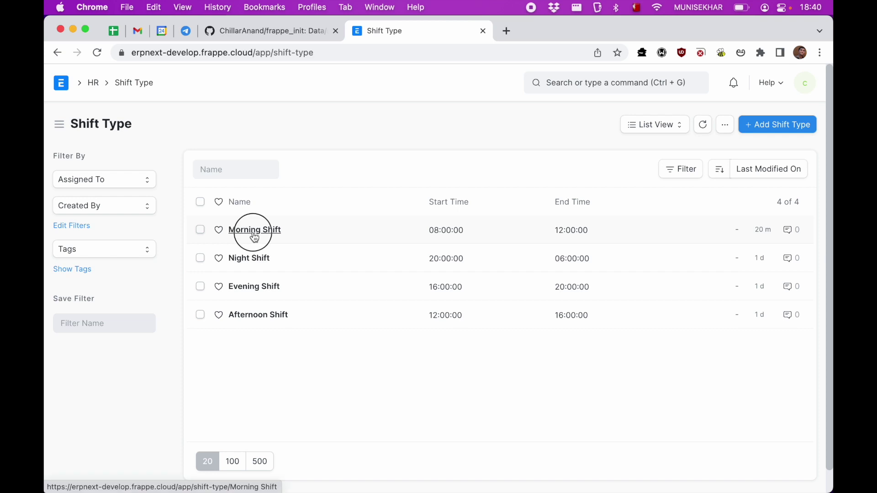
scroll(401, 333, down, 3)
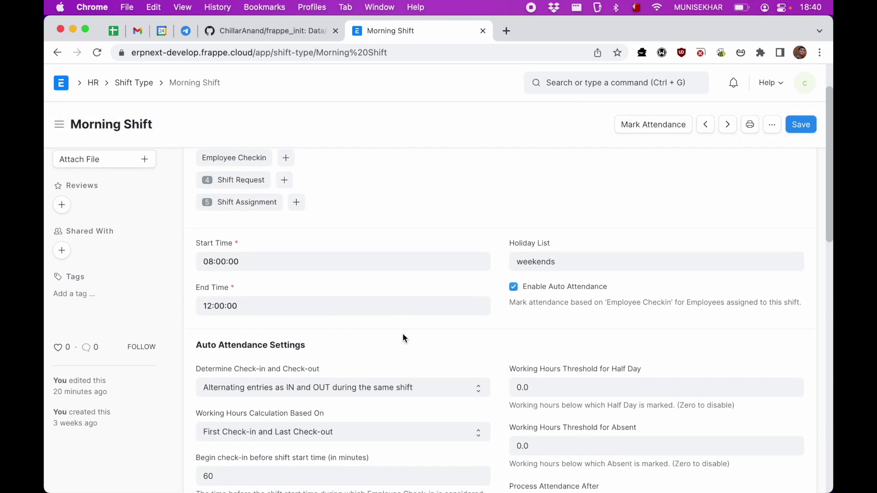
click(534, 272)
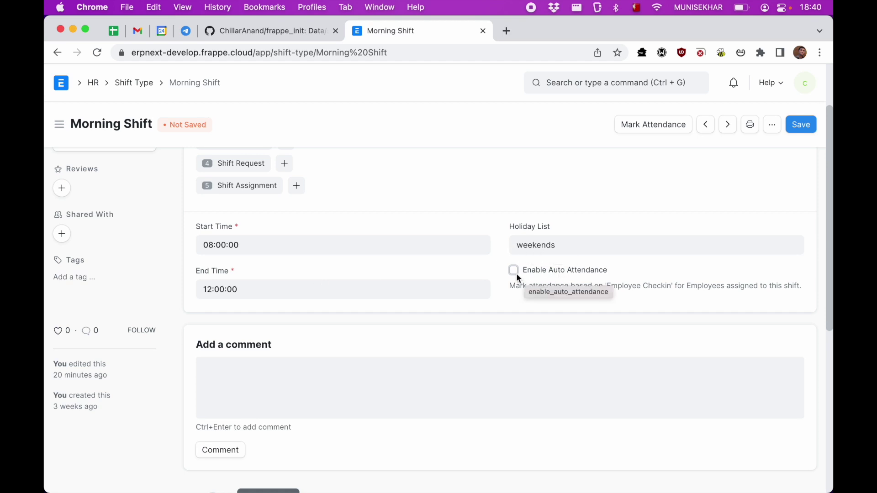
click(559, 270)
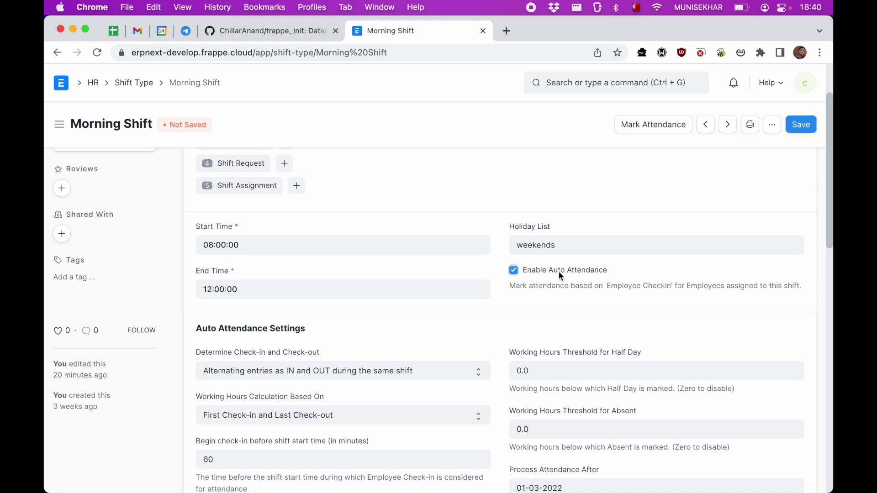
scroll(558, 270, down, 5)
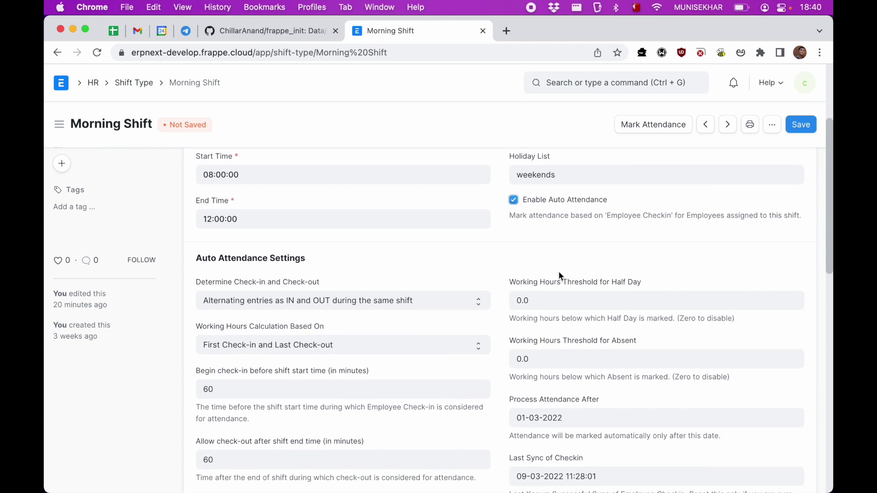
scroll(558, 271, up, 7)
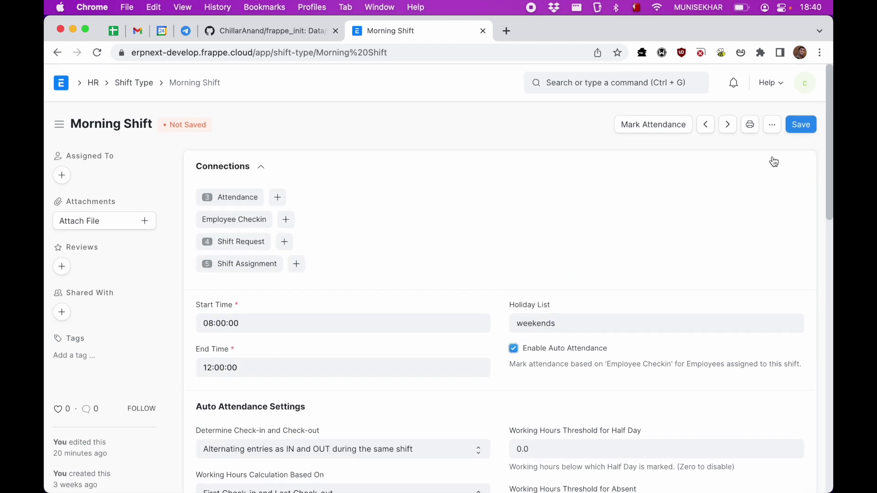
click(801, 124)
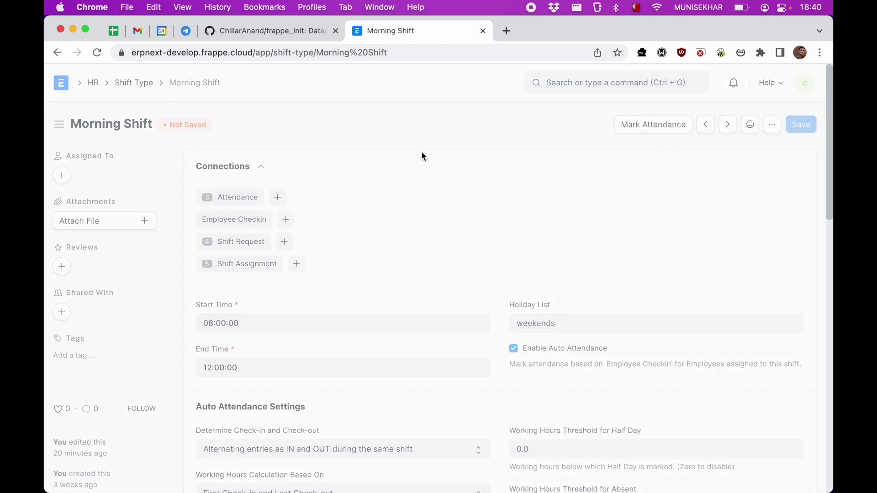
click(136, 83)
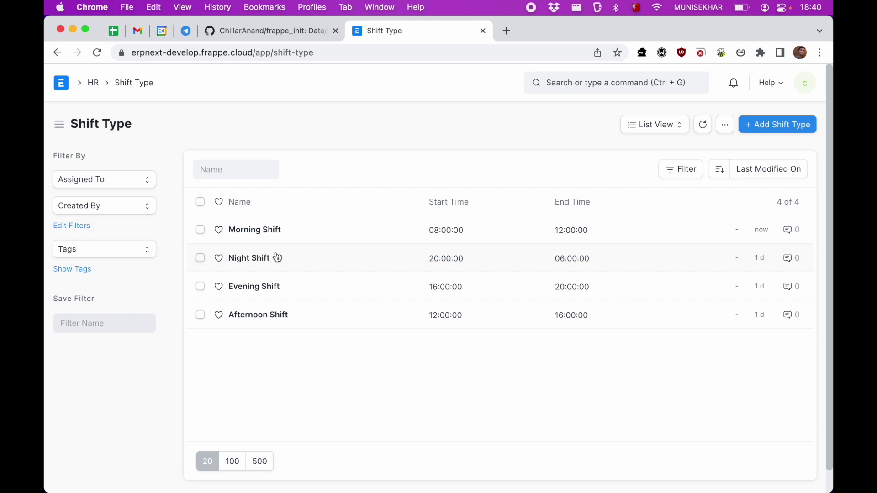
key(super+Tab)
key(super+Tab)
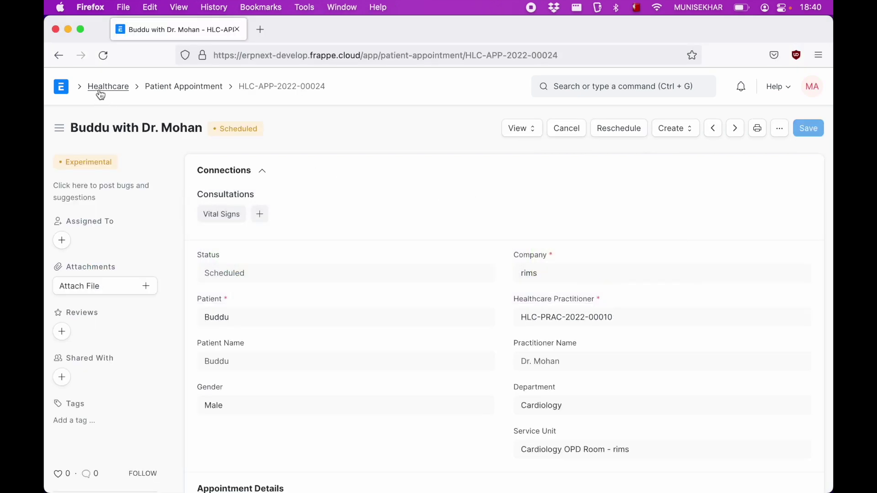
- Search for 'shift re' and start a new Shift Request
click(101, 93)
click(621, 86)
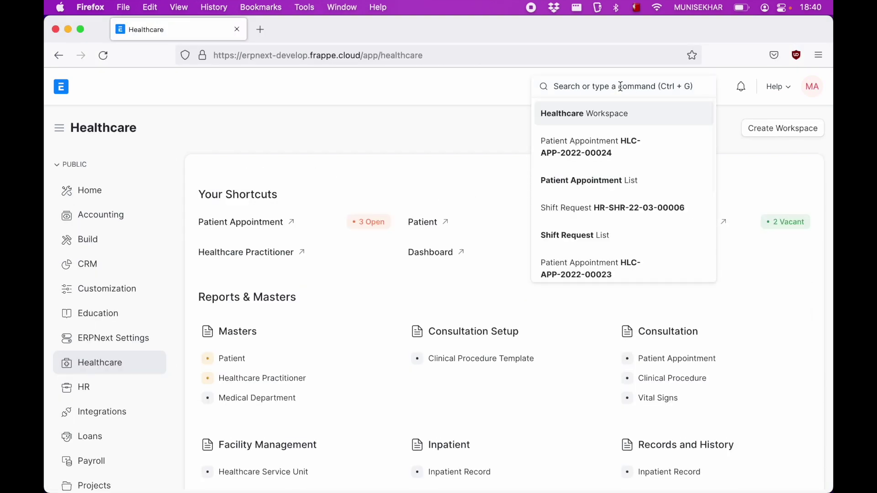
text(shift re)
click(663, 141)
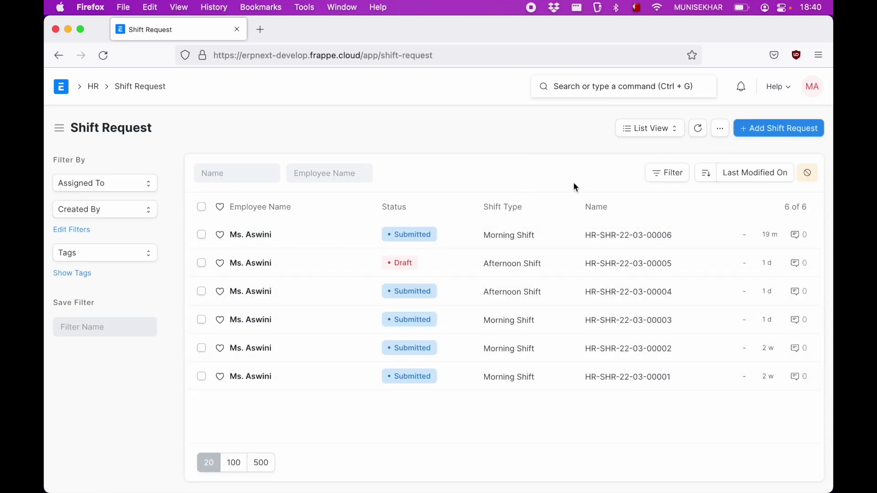
click(782, 129)
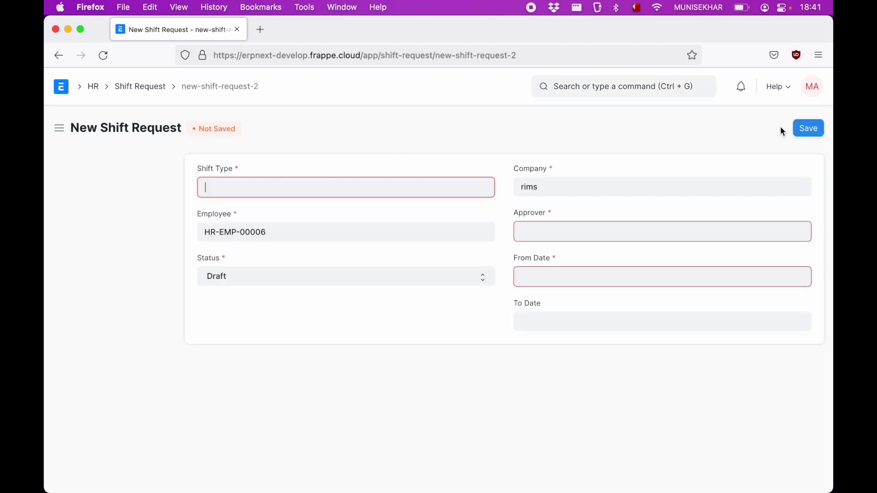
- Request Afternoon Shift from 15-05-2022 to 21-05-2022 and save it as draft
click(297, 182)
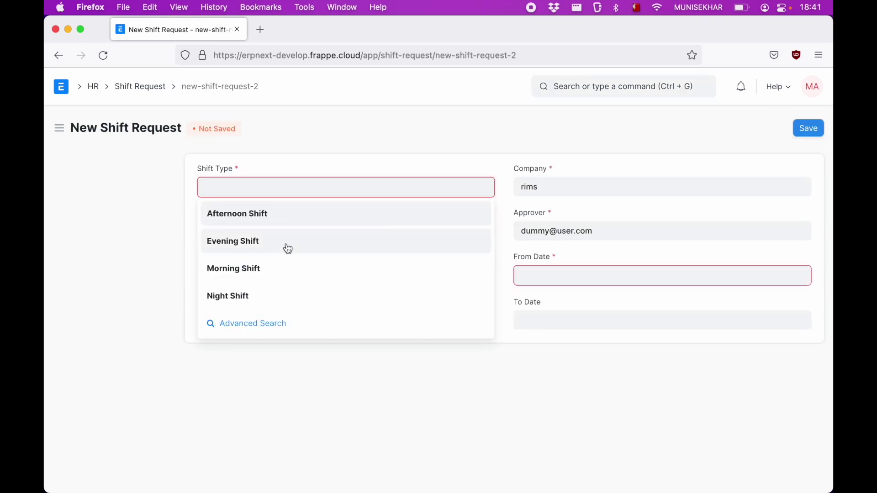
click(275, 221)
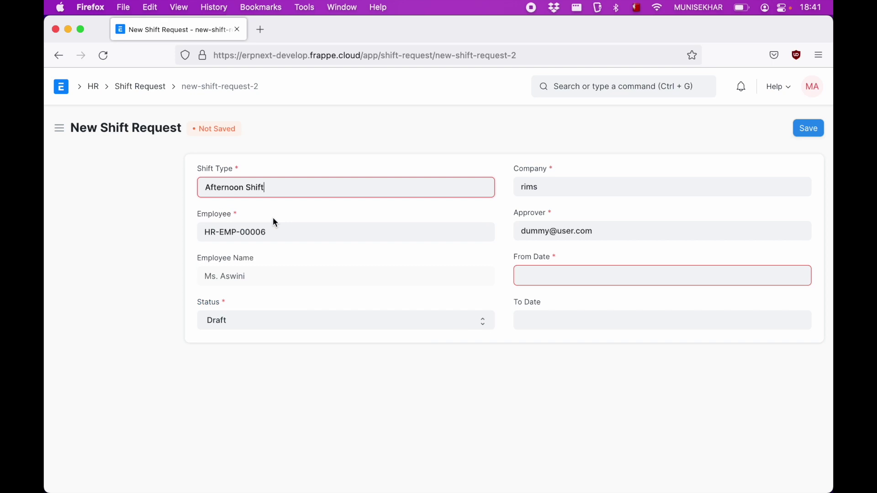
click(564, 276)
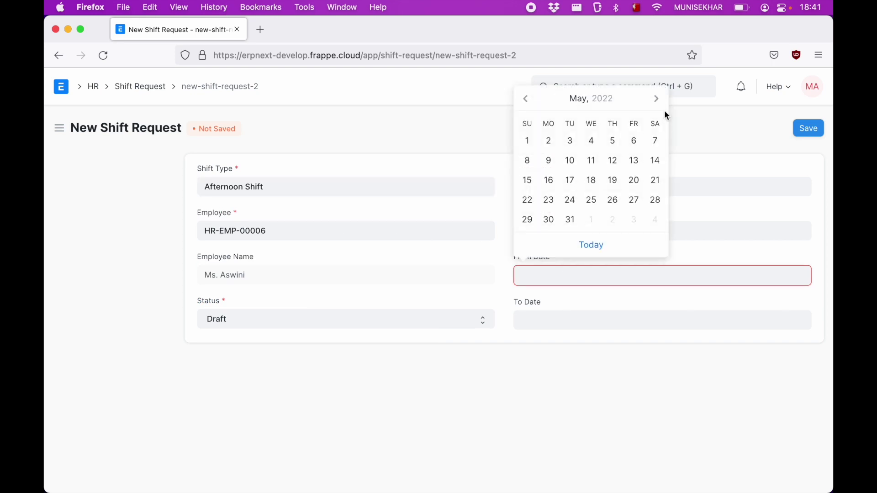
click(532, 184)
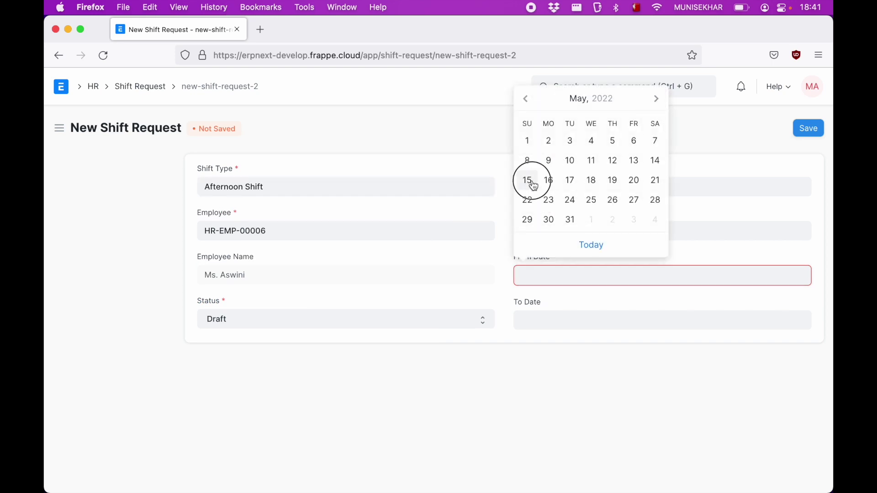
click(544, 318)
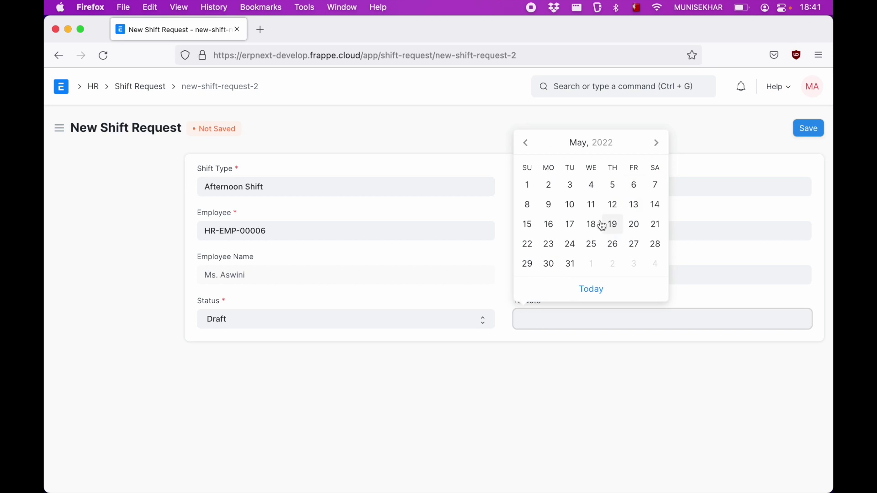
click(654, 225)
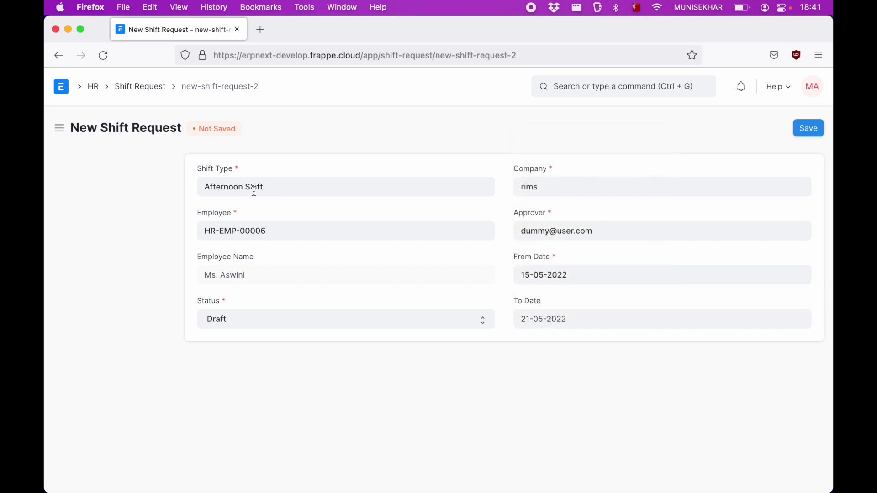
click(816, 130)
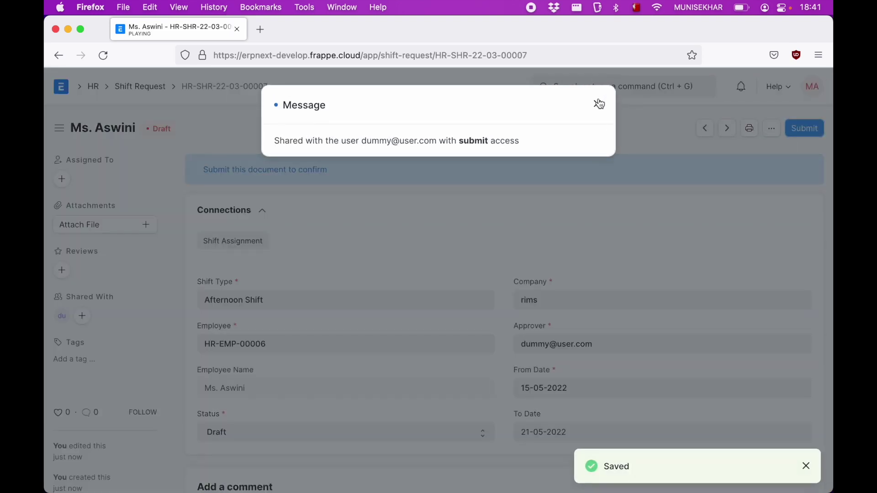
click(596, 100)
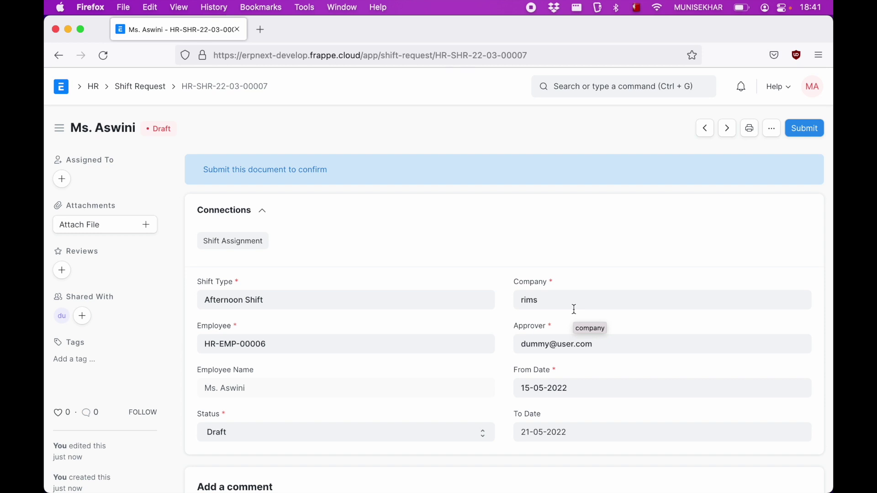
key(super+Tab)
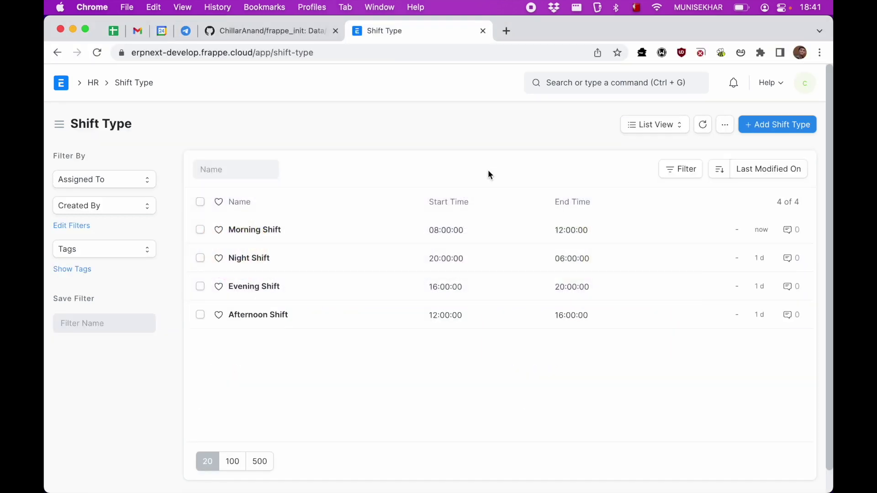
- Open shift request HR-SHR-22-03-00007, set its status to Approved and save
click(567, 89)
text(Shift req)
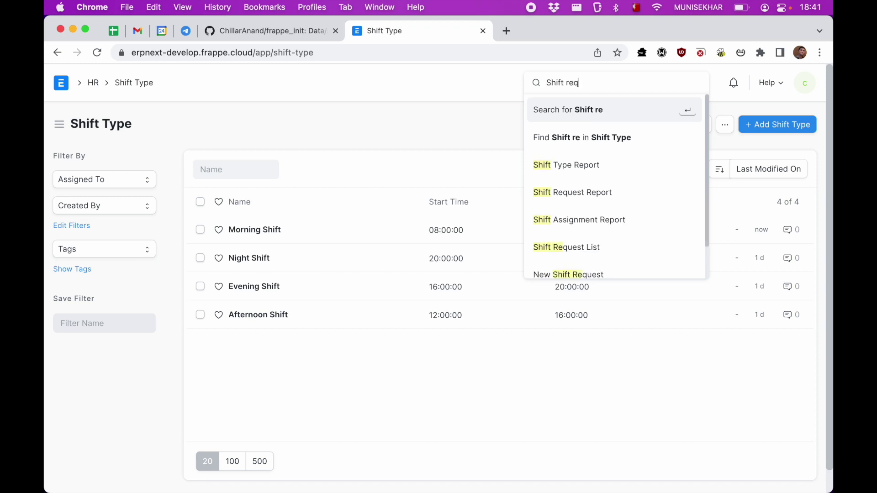
click(593, 164)
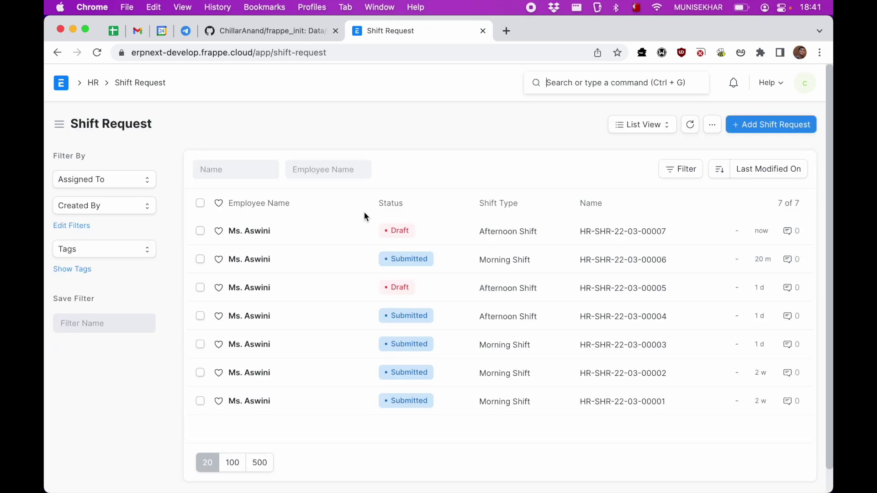
click(242, 230)
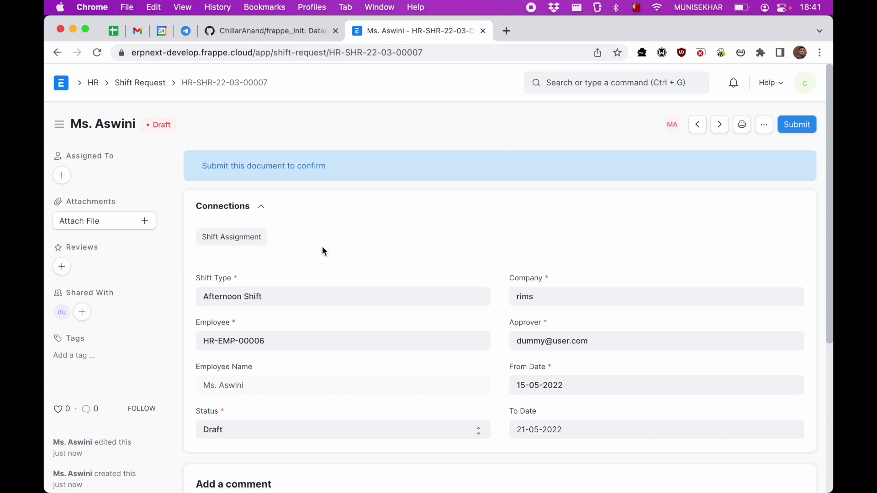
scroll(322, 245, down, 5)
click(313, 317)
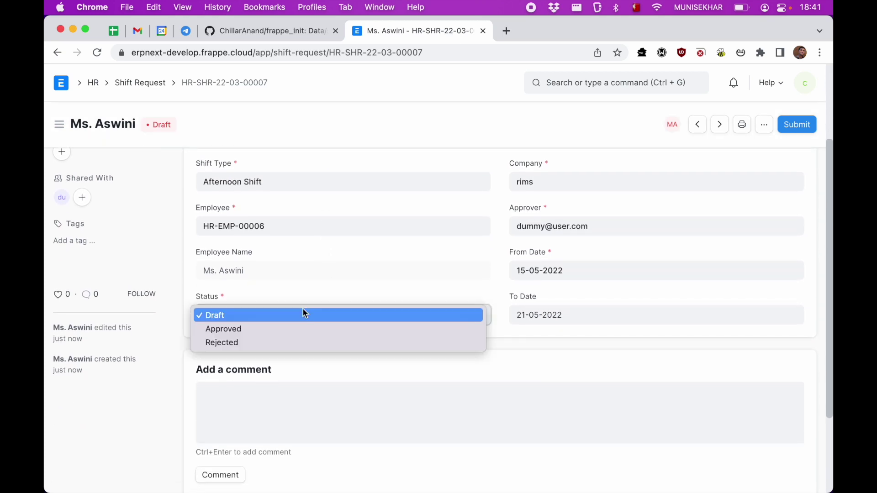
click(305, 333)
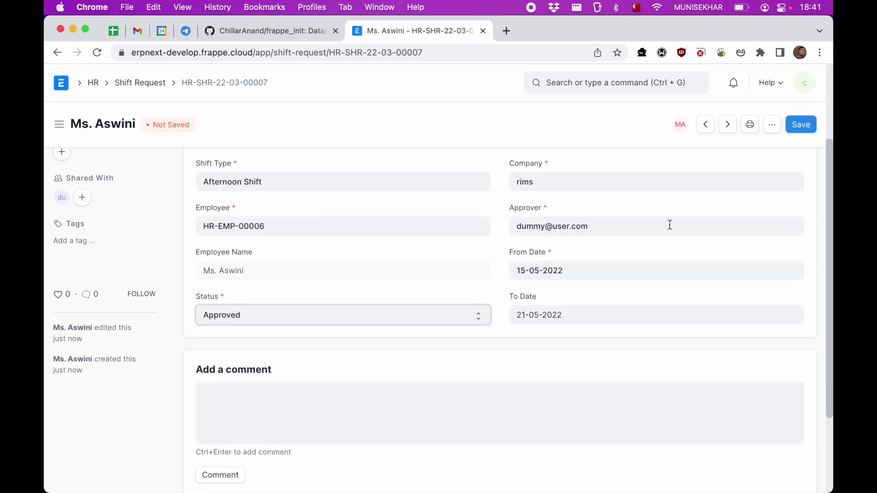
click(801, 124)
- Submit the approved request, confirming, so shift assignment HR-SHA-22-03-00006 is created
click(799, 125)
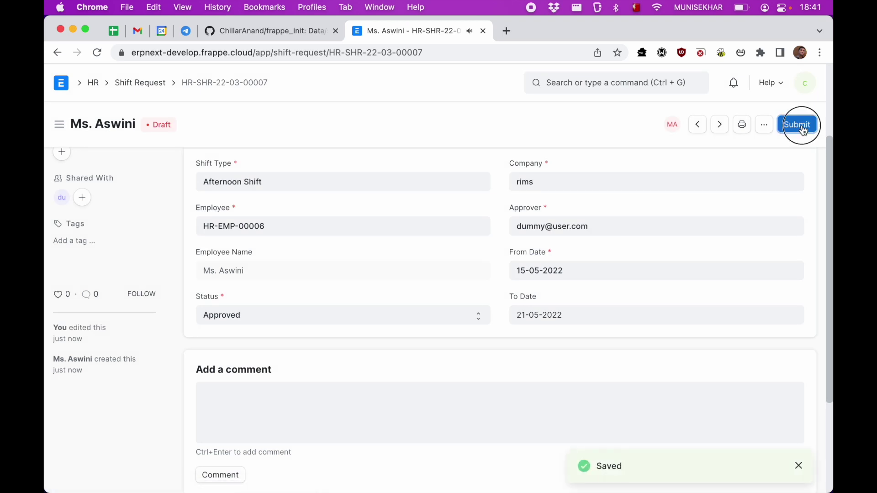
click(591, 178)
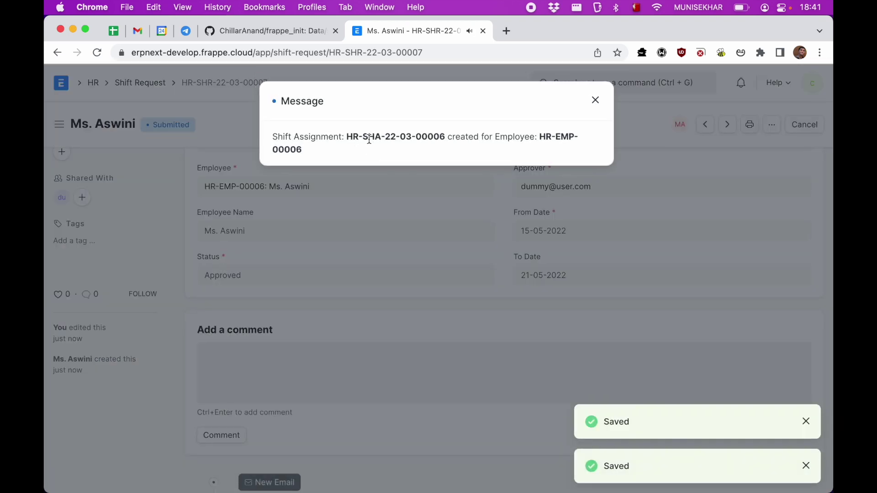
click(595, 100)
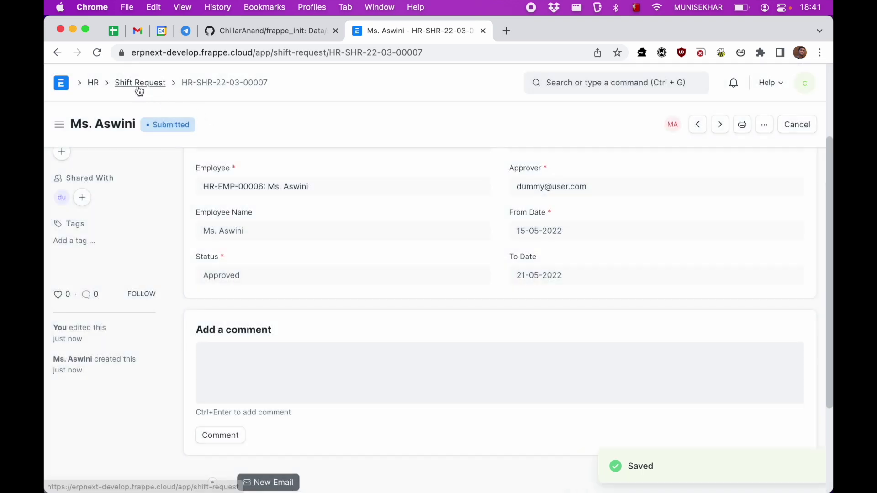
click(93, 83)
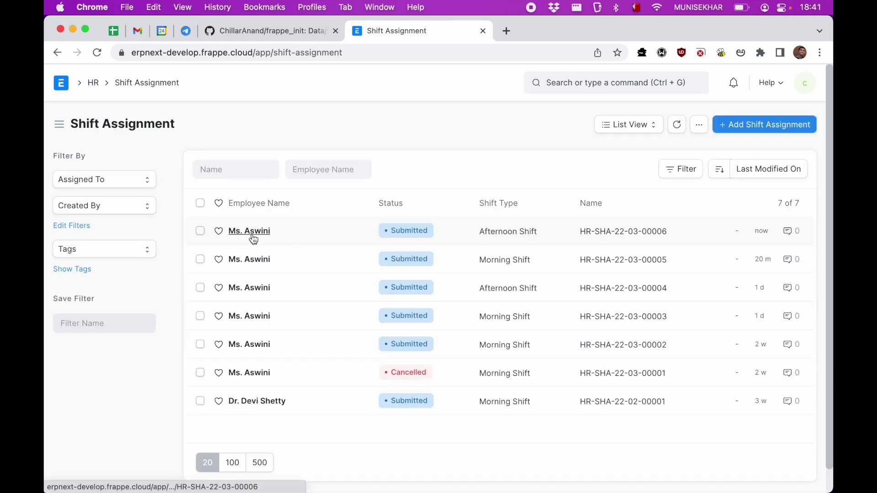
- Switch the Shift Assignment list to Calendar view and show the whole March 2022 month
click(632, 125)
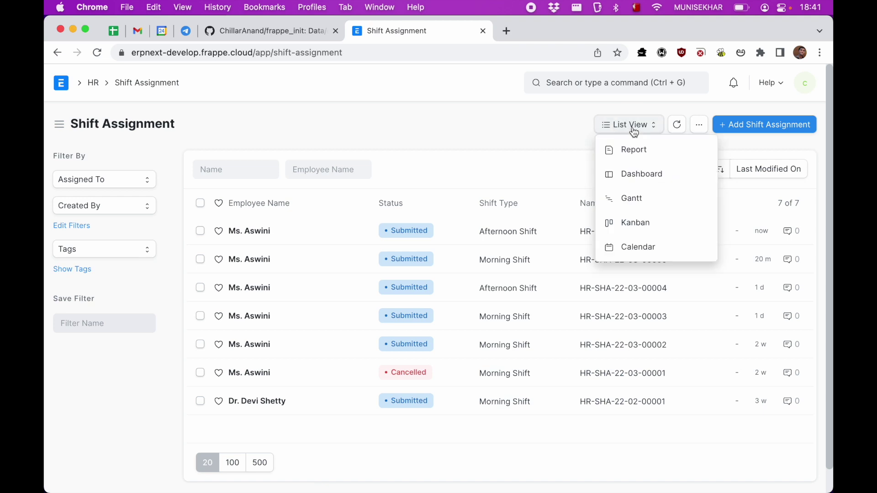
click(636, 253)
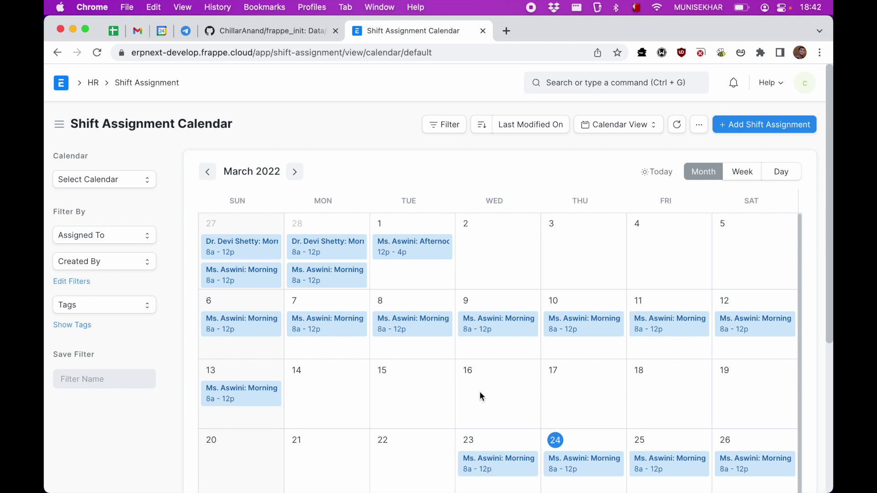
click(741, 172)
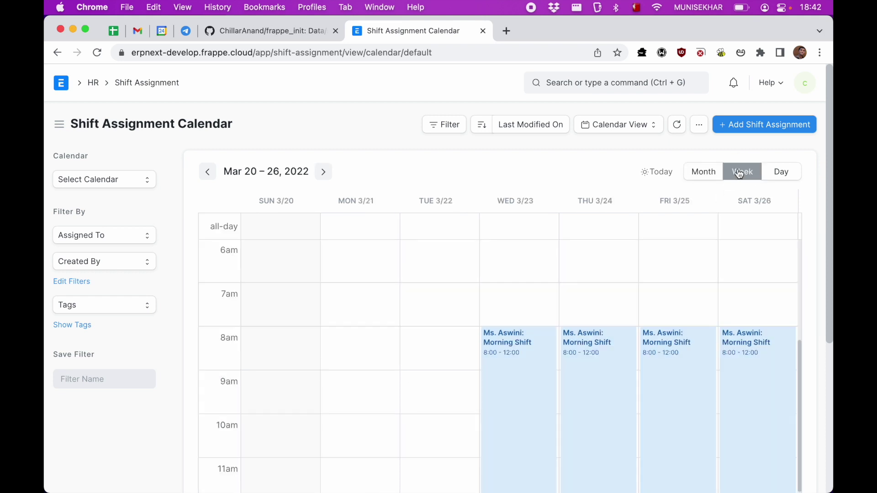
click(689, 178)
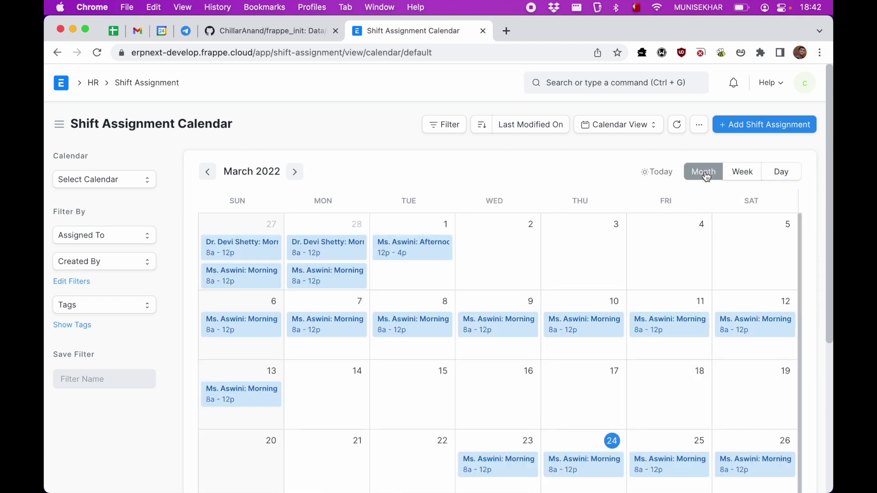